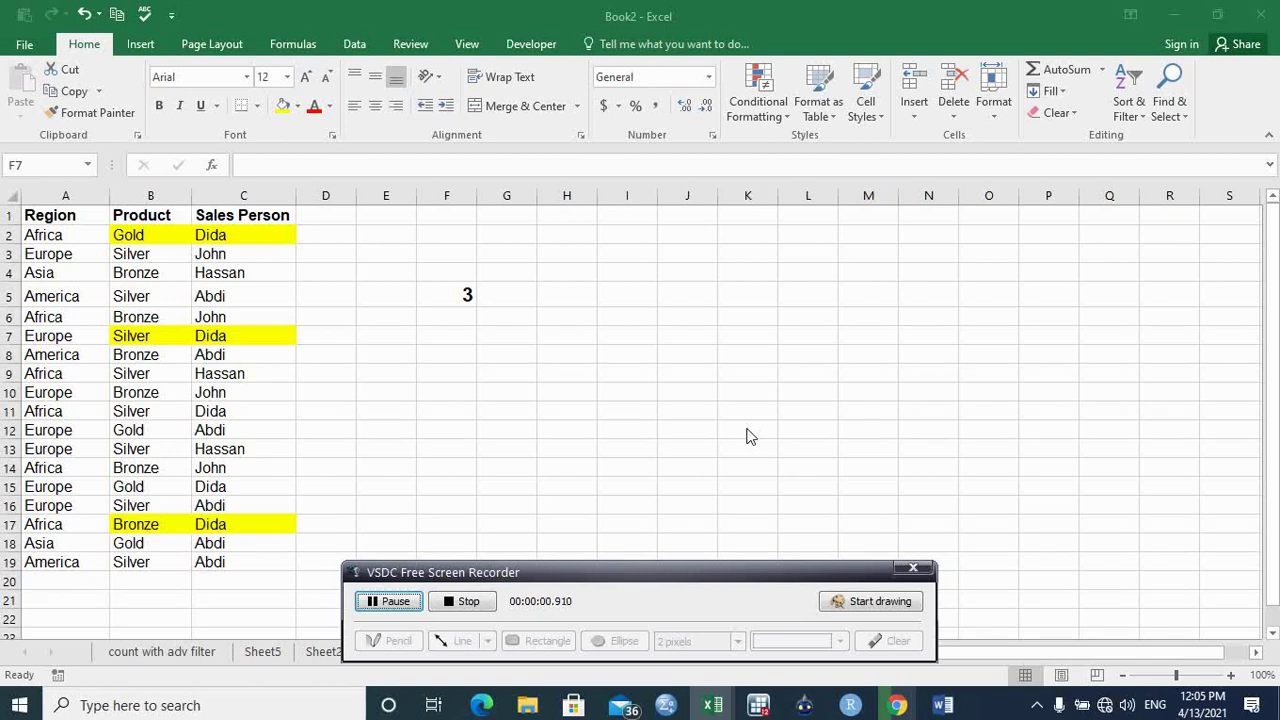
Step: Review the existing array formula behind the 3 in F5 and the Sales Person names
{"action": "left_click_drag", "start_coordinate": [733, 577], "coordinate": [390, 605]}
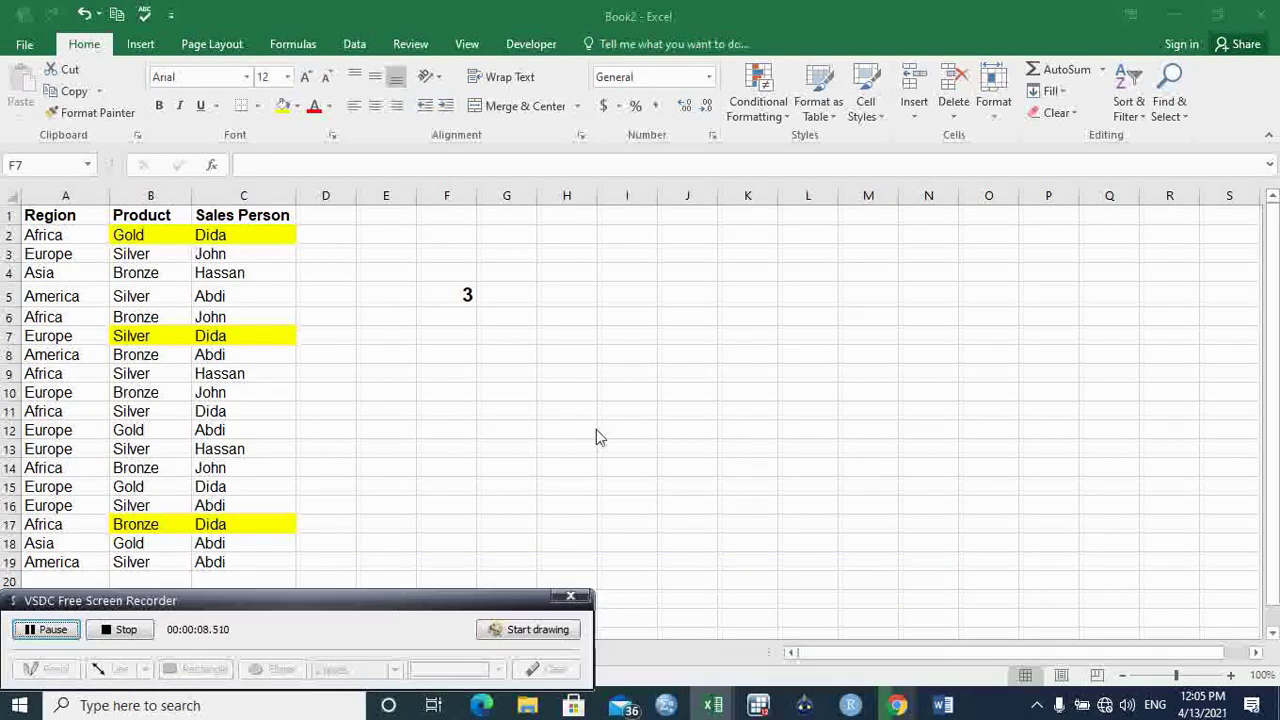
{"action": "left_click", "coordinate": [629, 336]}
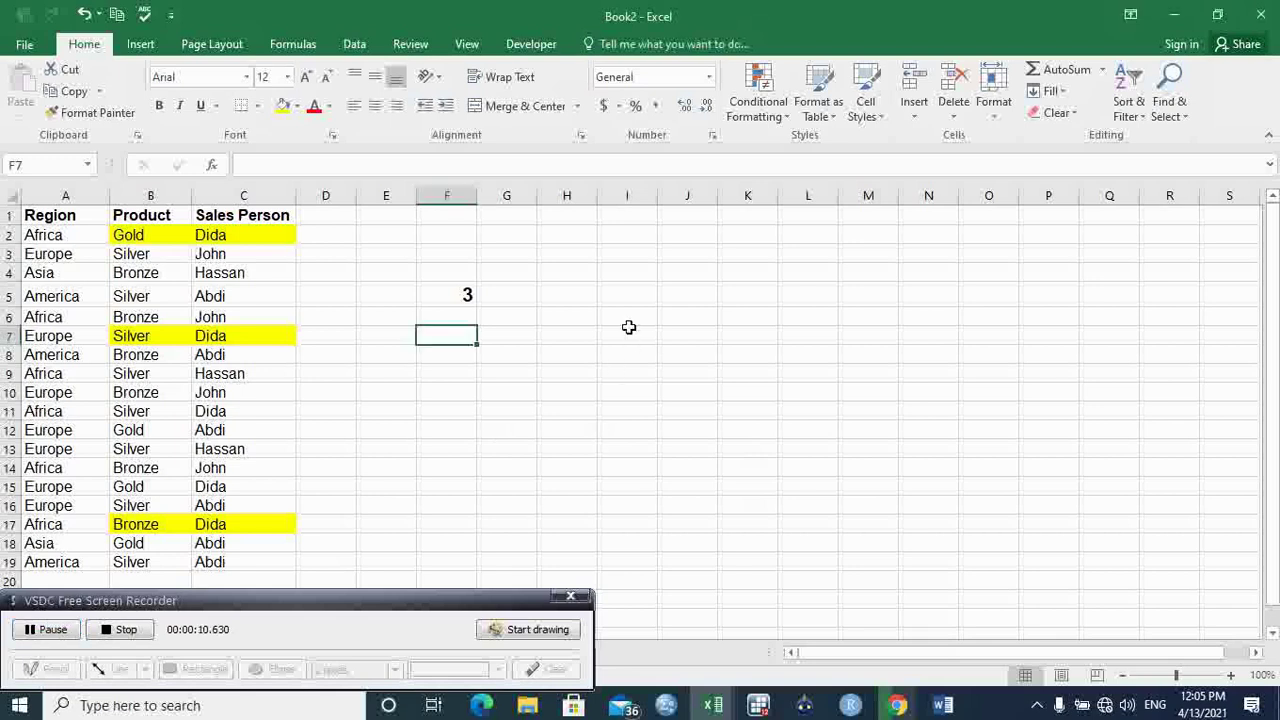
{"action": "left_click", "coordinate": [465, 297]}
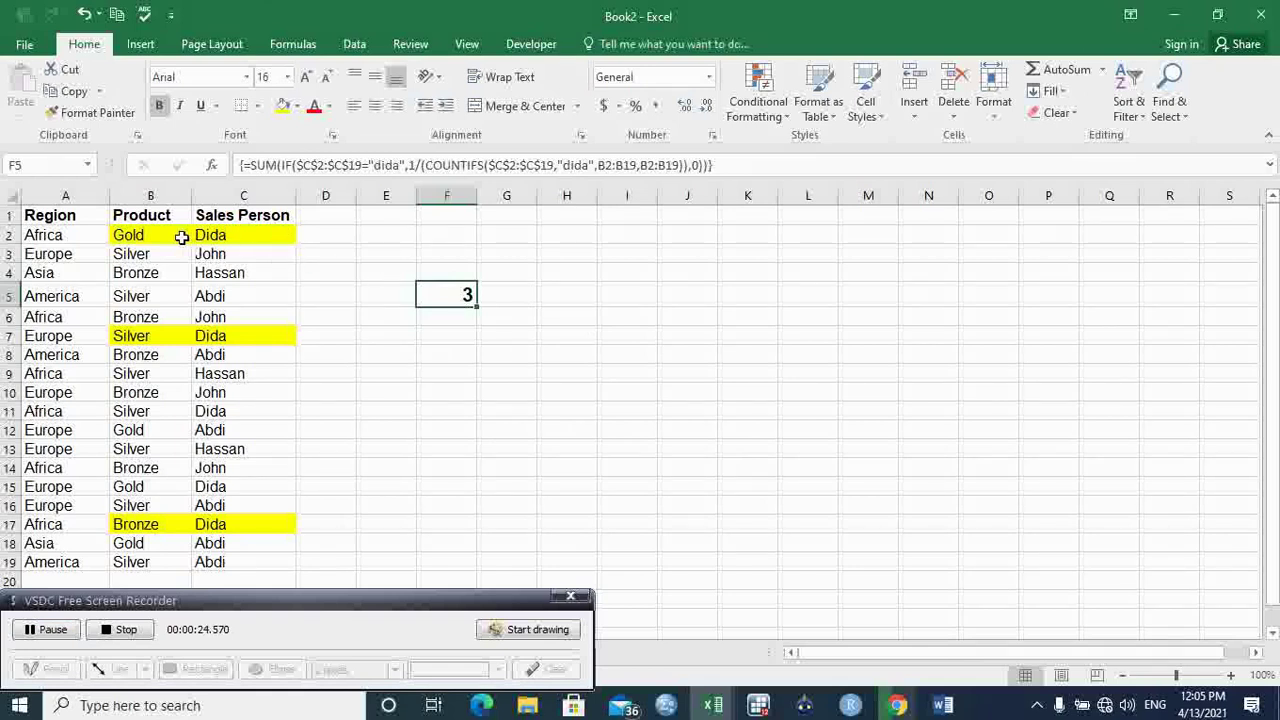
{"action": "left_click_drag", "start_coordinate": [263, 236], "coordinate": [252, 546]}
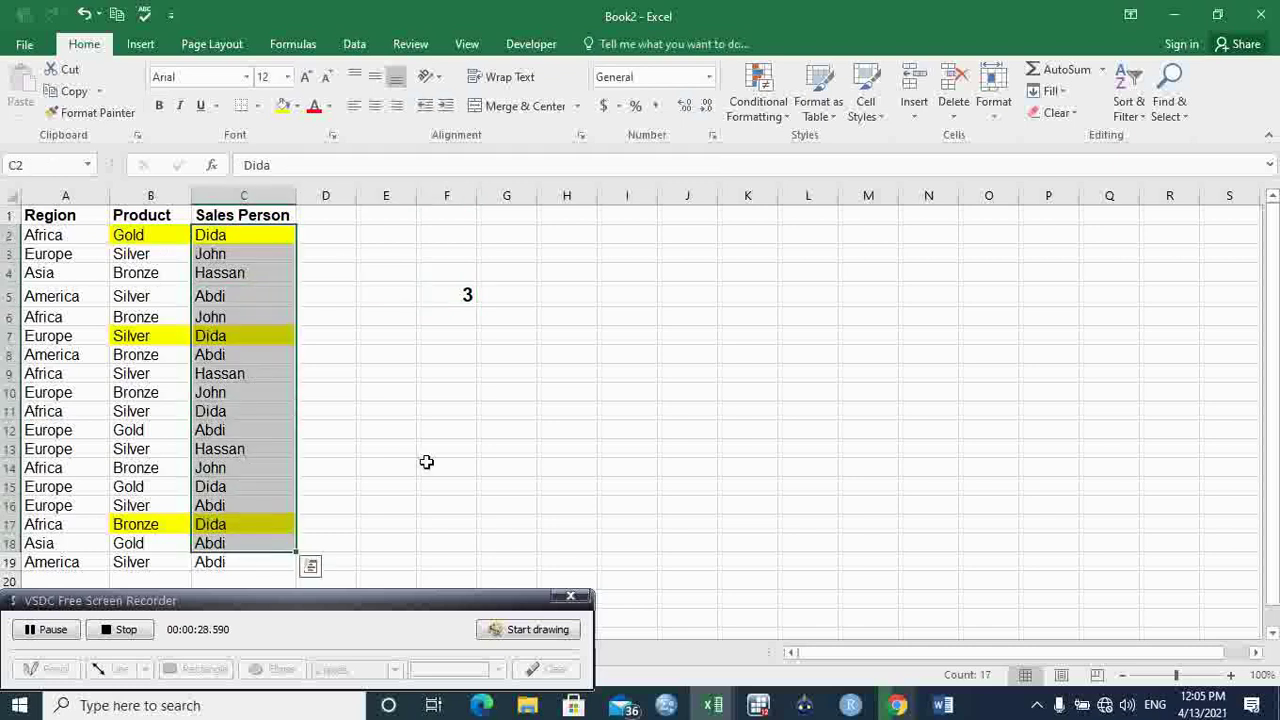
{"action": "left_click", "coordinate": [478, 420]}
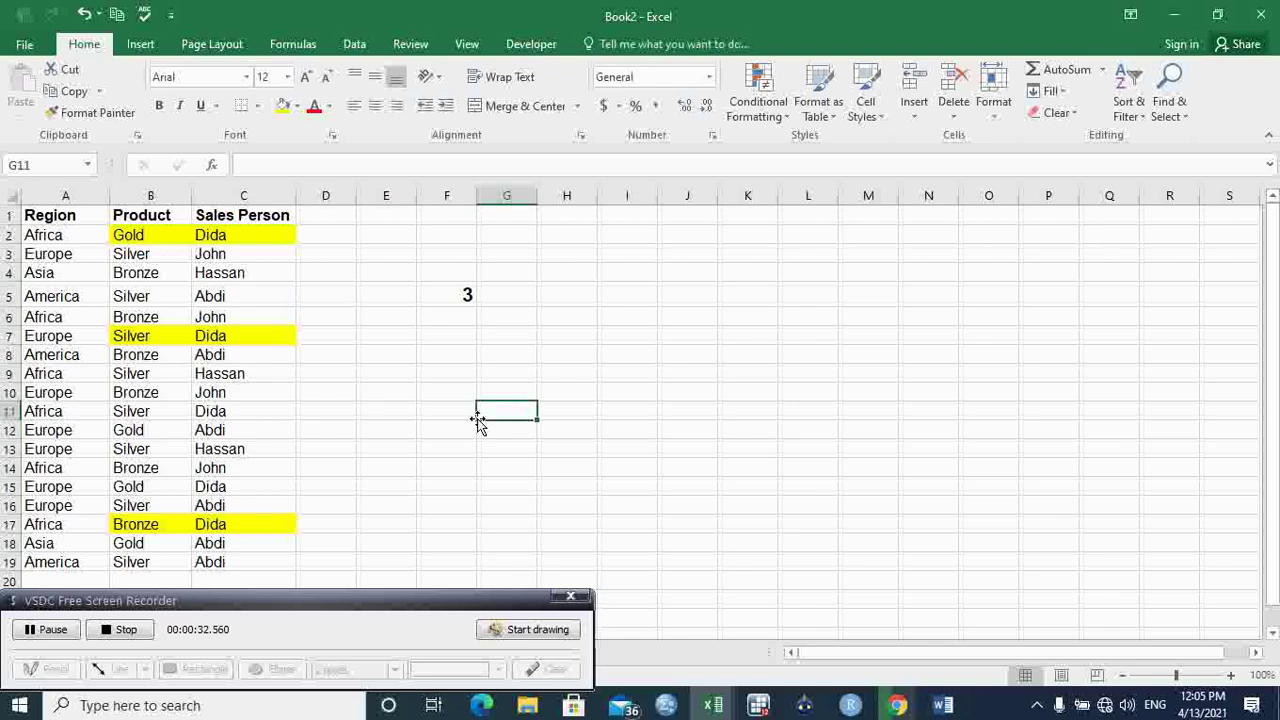
{"action": "left_click", "coordinate": [463, 295]}
{"action": "key", "text": "ctrl+b"}
{"action": "key", "text": "ctrl+shift+period"}
{"action": "key", "text": "ctrl+shift+period"}
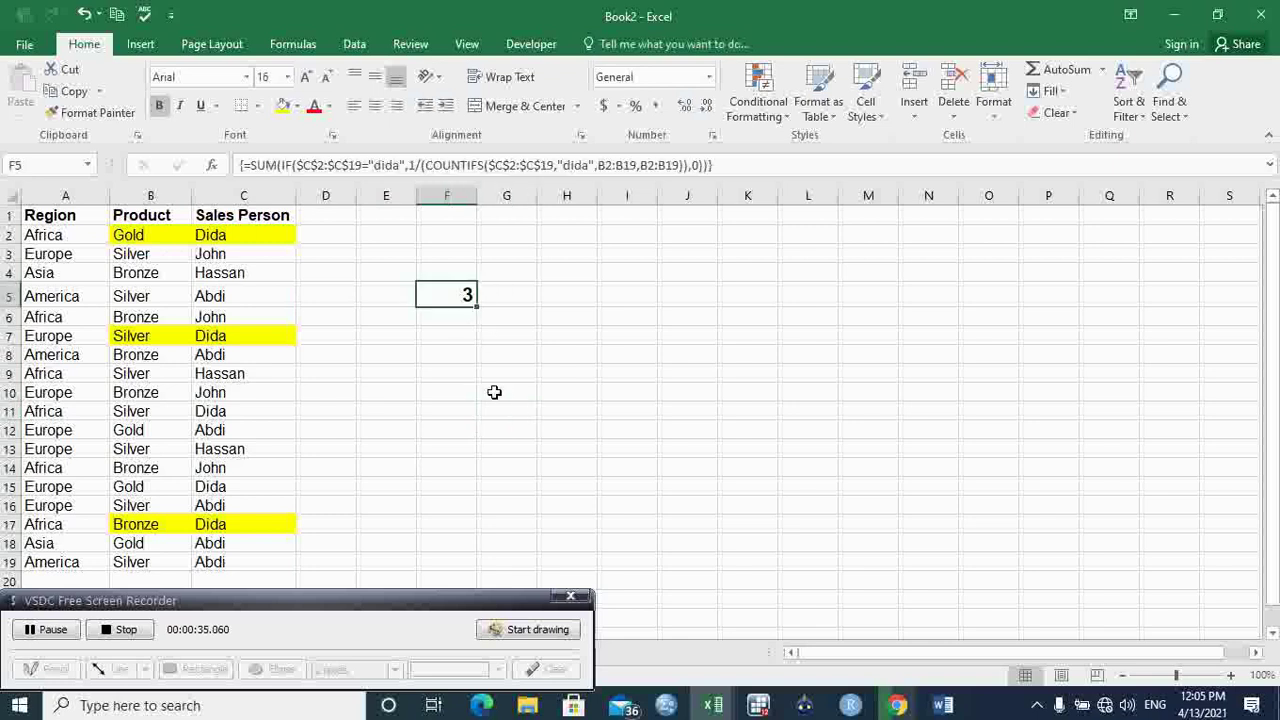
Step: Highlight the Sales Person range C2:C19 and the Region values in column A
{"action": "left_click", "coordinate": [456, 337]}
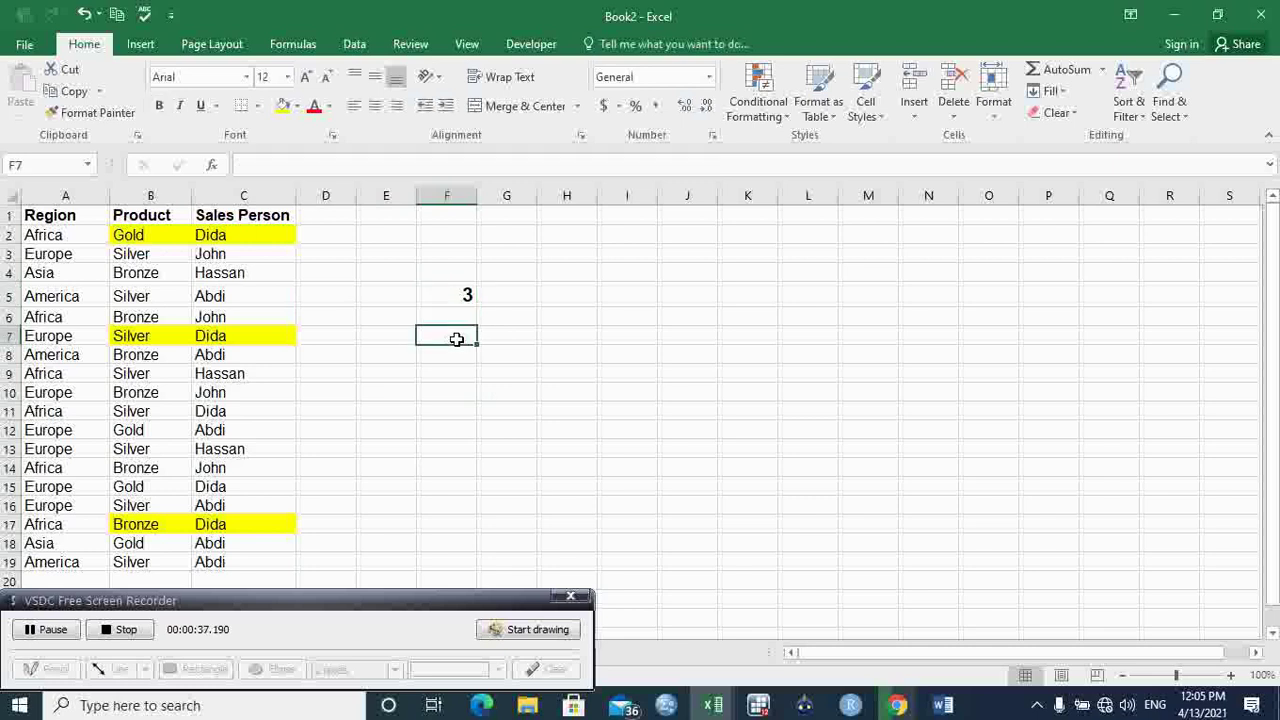
{"action": "left_click", "coordinate": [255, 237]}
{"action": "left_click_drag", "start_coordinate": [253, 240], "coordinate": [224, 562]}
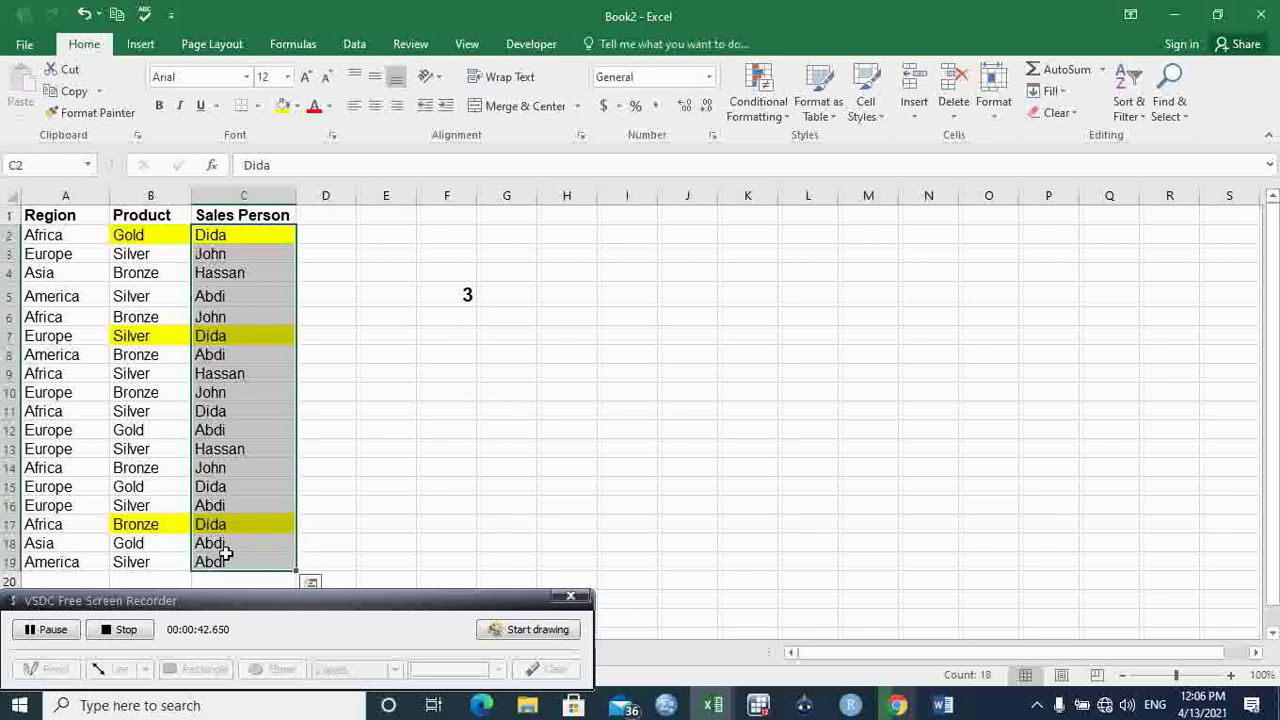
{"action": "left_click_drag", "start_coordinate": [232, 235], "coordinate": [218, 556]}
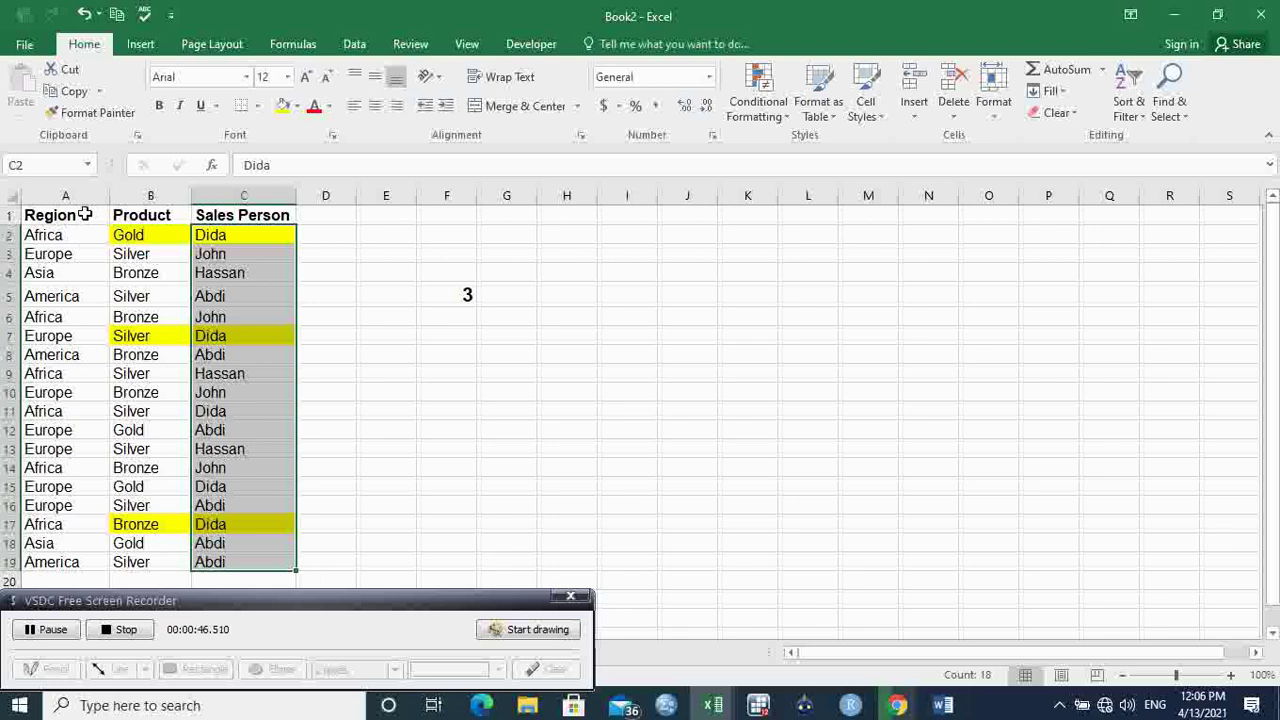
{"action": "left_click_drag", "start_coordinate": [74, 238], "coordinate": [25, 562]}
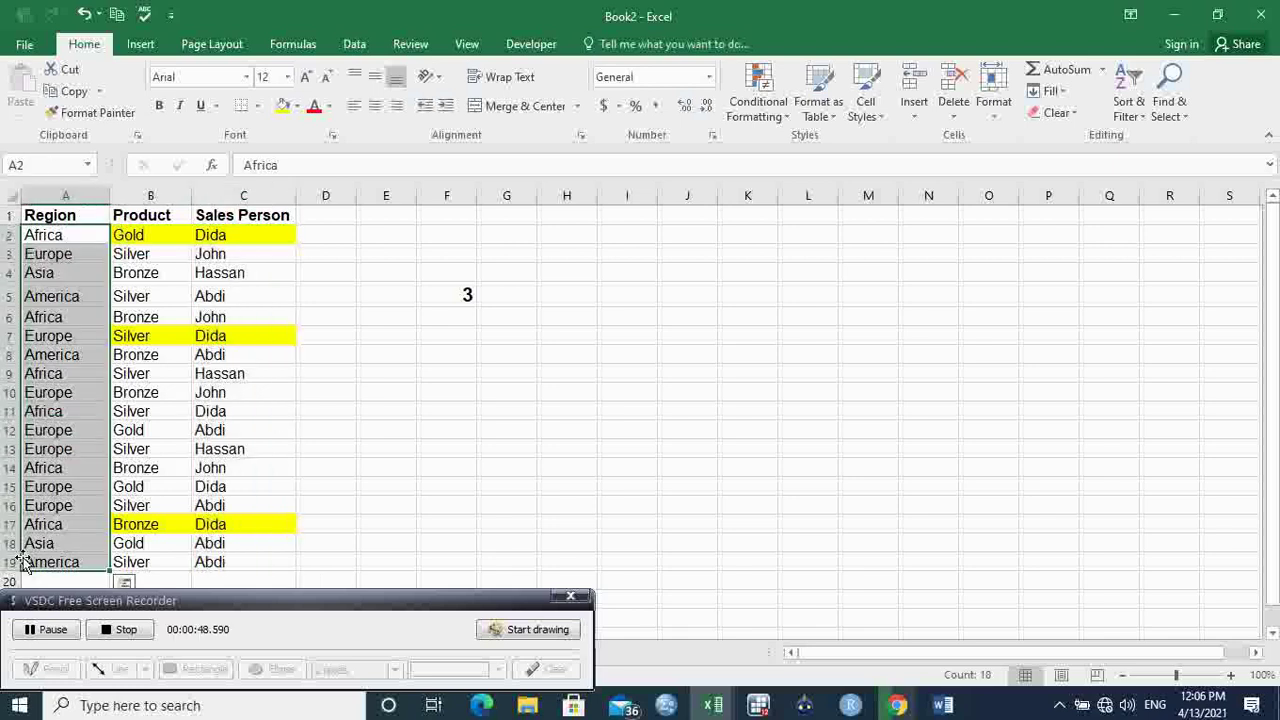
Step: Start the formula =SUM(IF(( in cell F7
{"action": "left_click", "coordinate": [457, 337]}
{"action": "type", "text": "="}
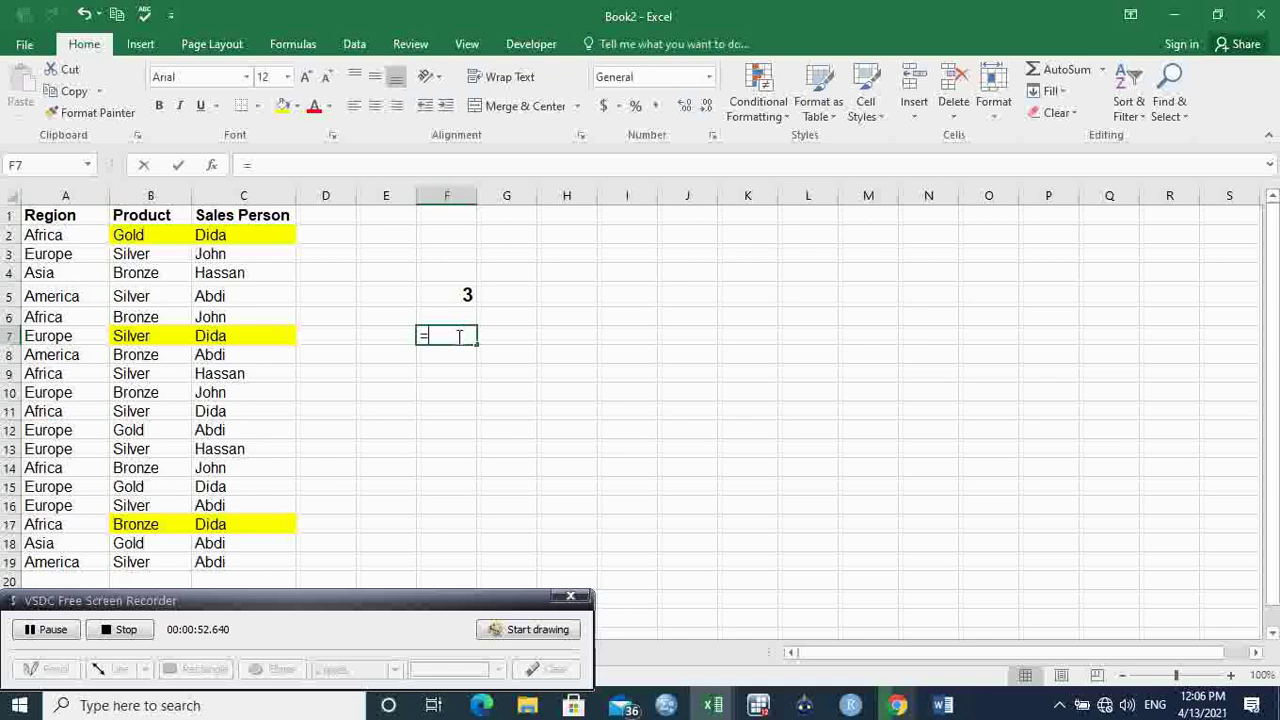
{"action": "type", "text": "sum"}
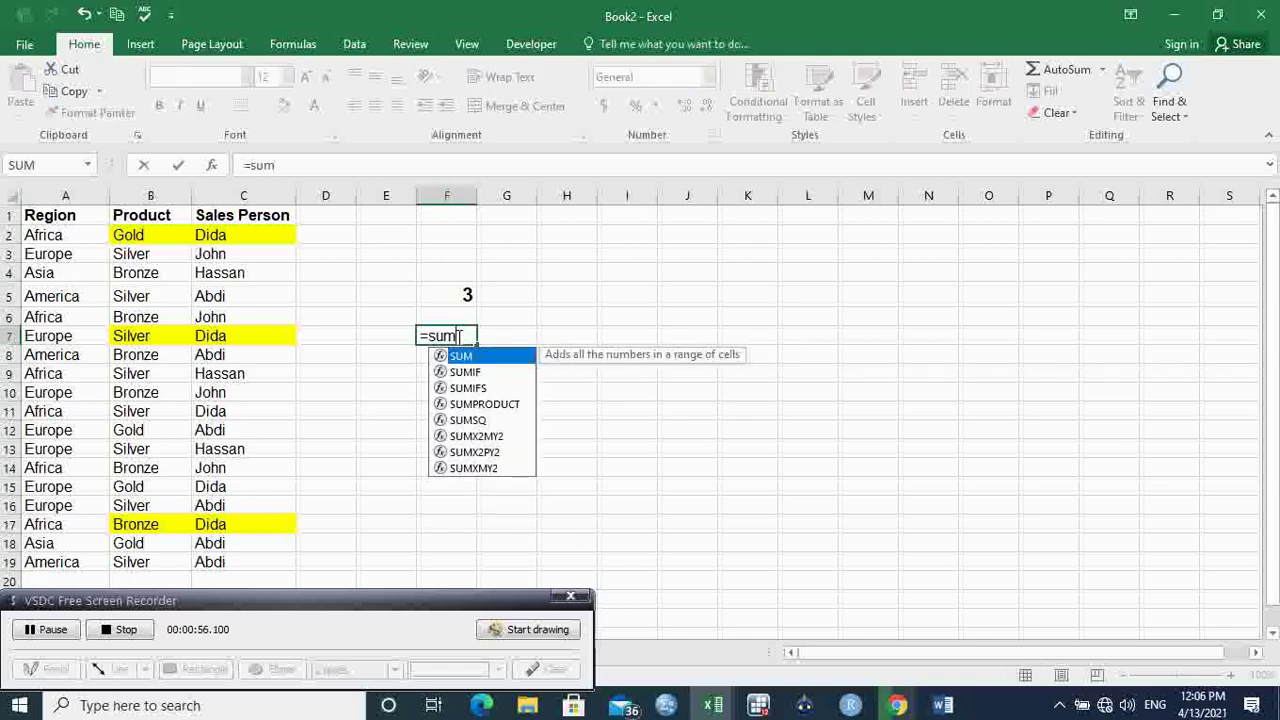
{"action": "key", "text": "Tab"}
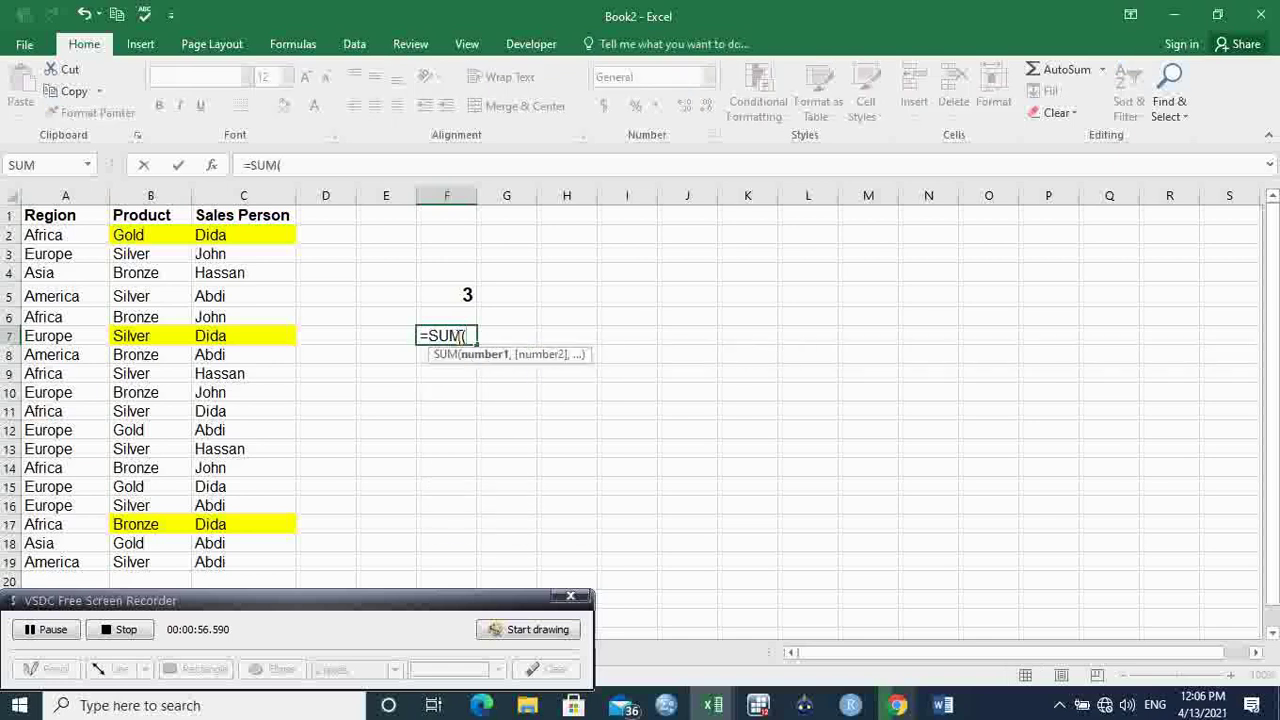
{"action": "type", "text": "if"}
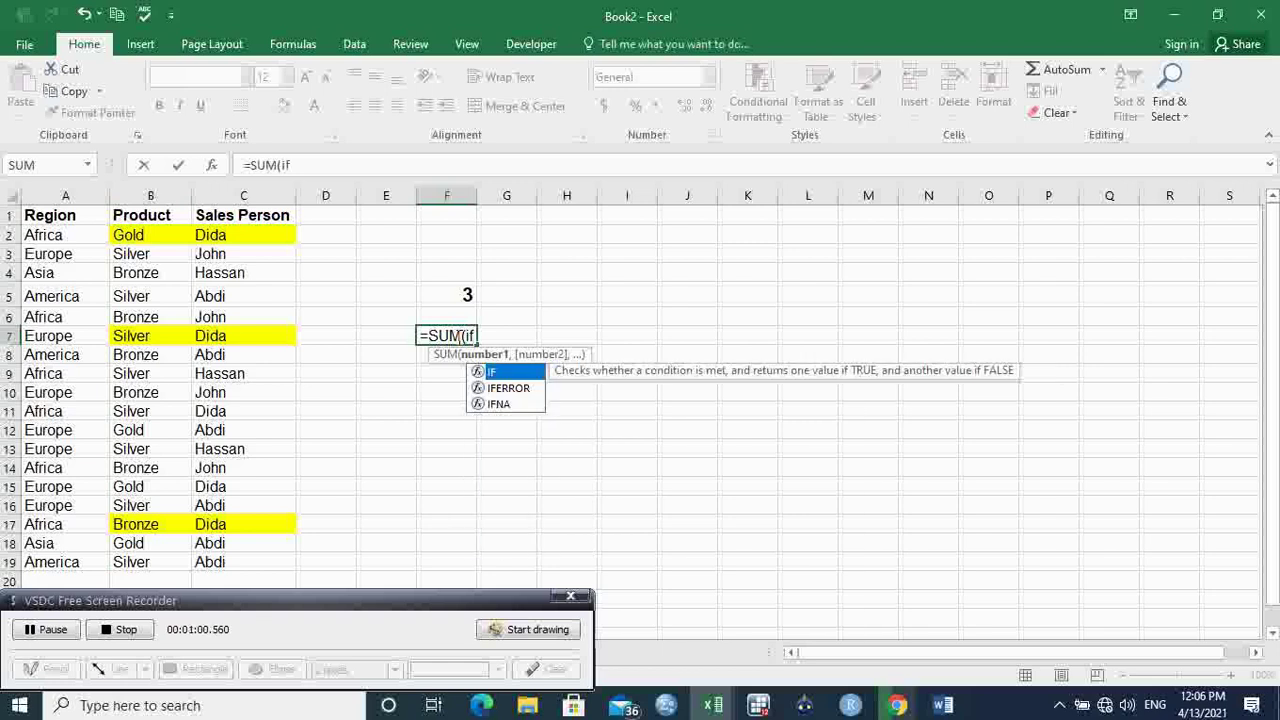
{"action": "key", "text": "Tab"}
{"action": "type", "text": "("}
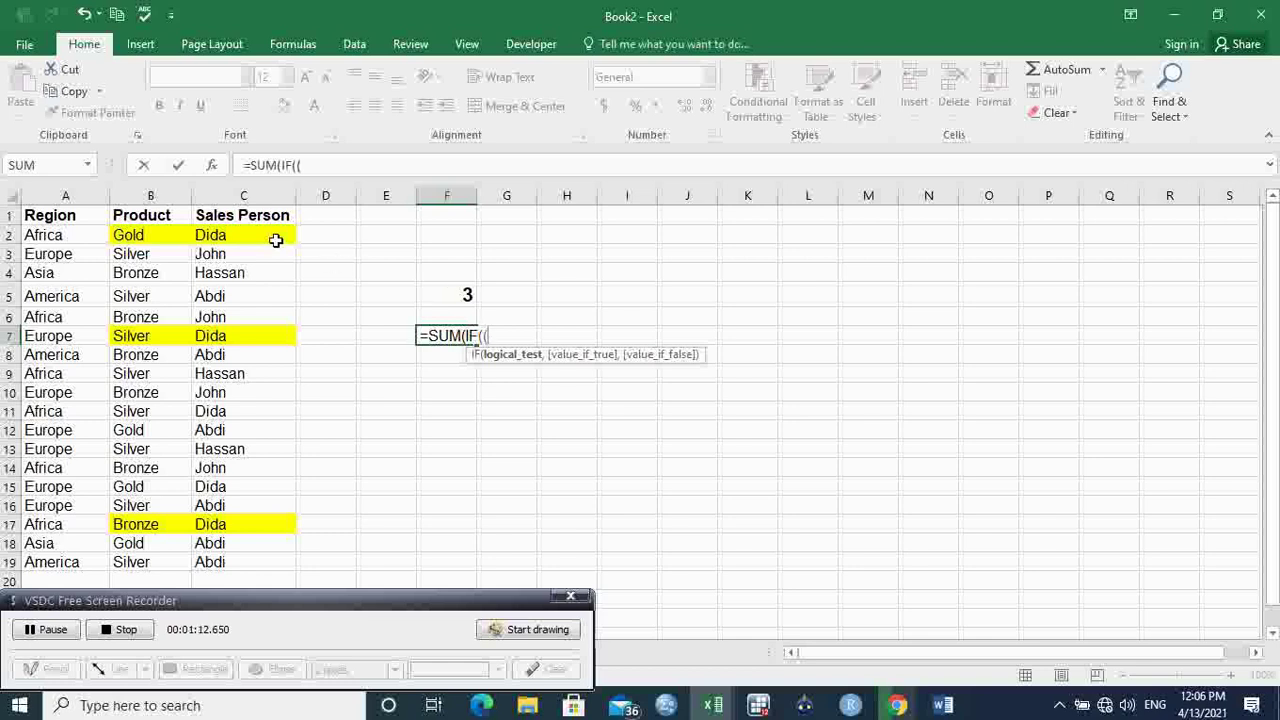
Step: Enter the IF test (C2:C19="dida")*(A2:A19="africa") in the F7 formula
{"action": "left_click_drag", "start_coordinate": [273, 236], "coordinate": [271, 556]}
{"action": "type", "text": "="}
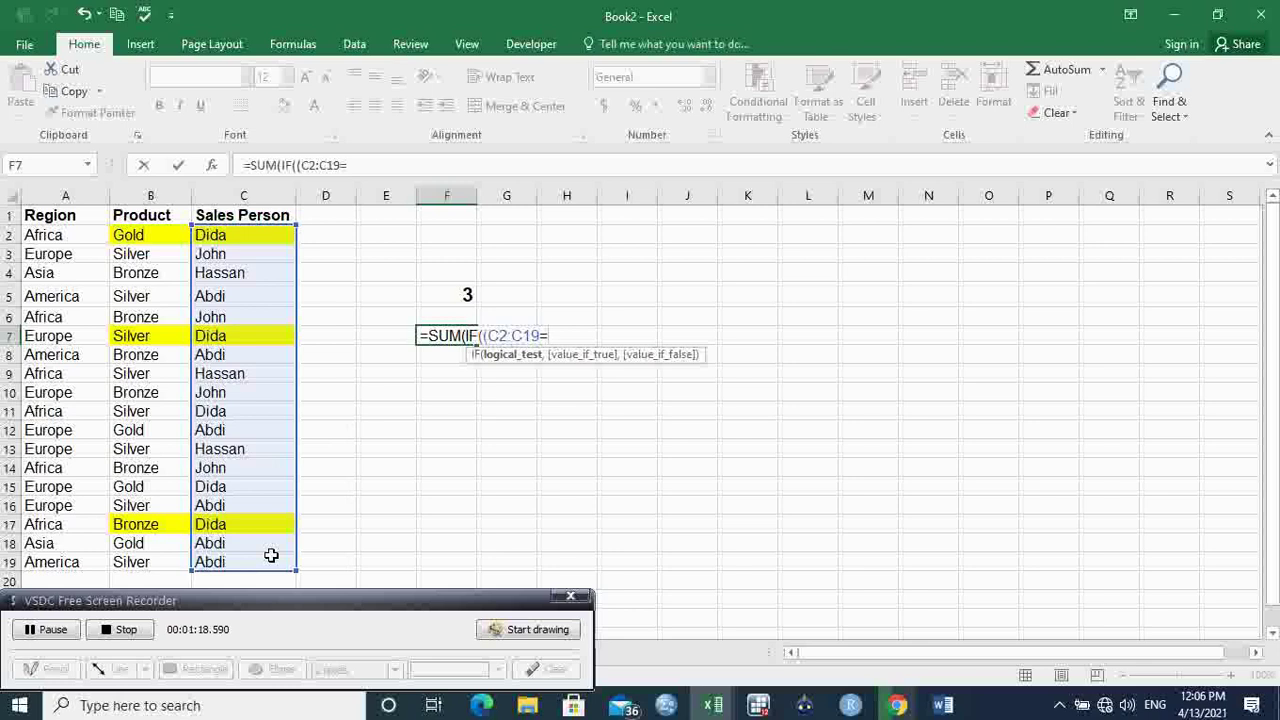
{"action": "type", "text": "\"dida\")*("}
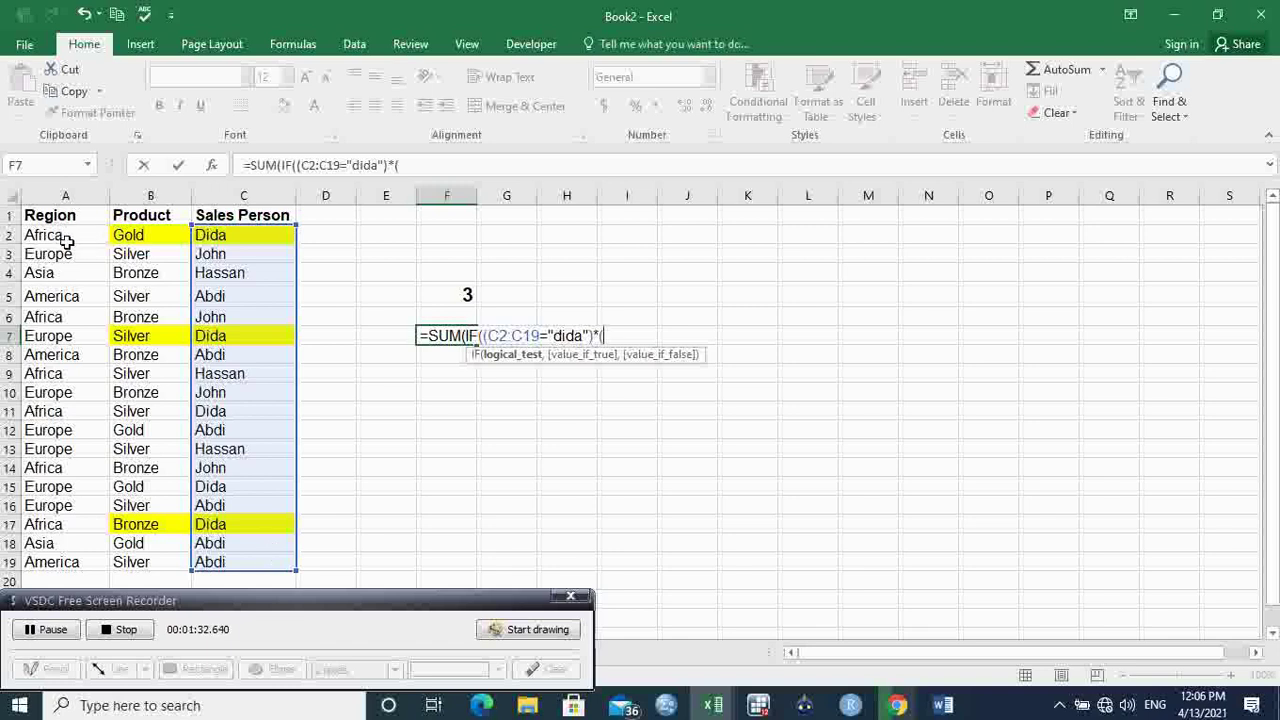
{"action": "left_click_drag", "start_coordinate": [69, 240], "coordinate": [60, 555]}
{"action": "type", "text": "="}
{"action": "type", "text": "\"a"}
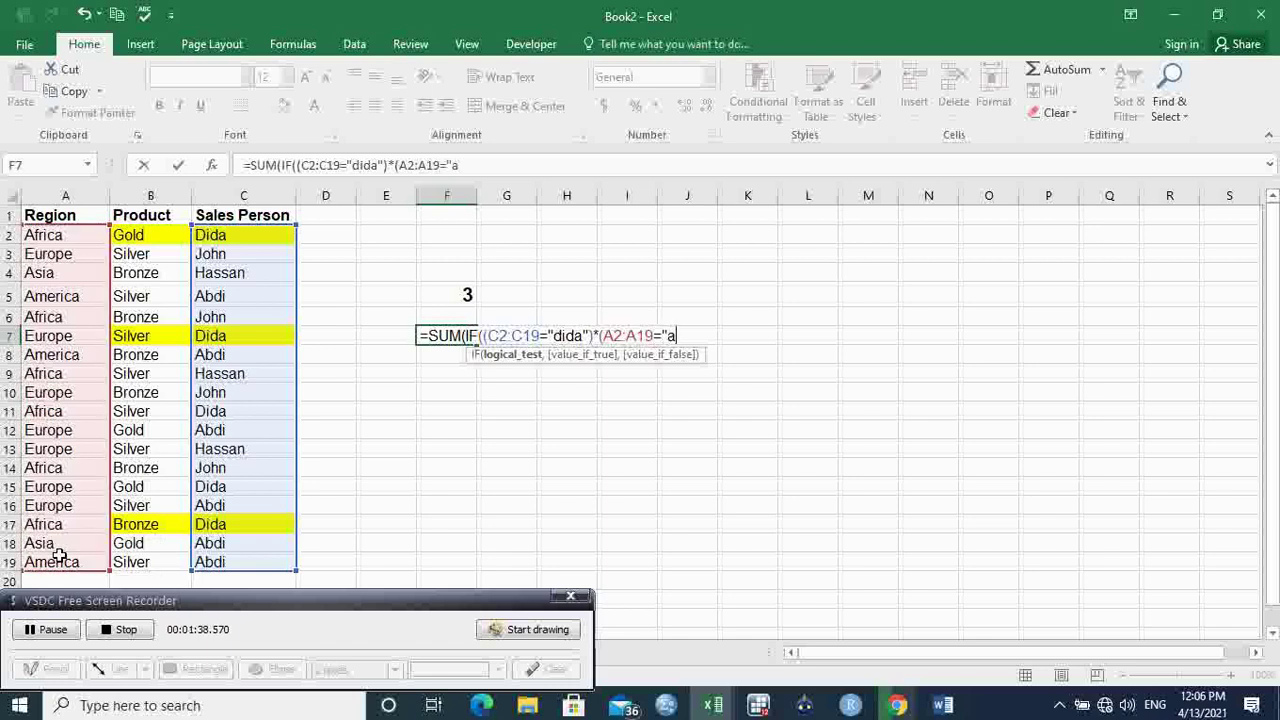
{"action": "type", "text": "frica\""}
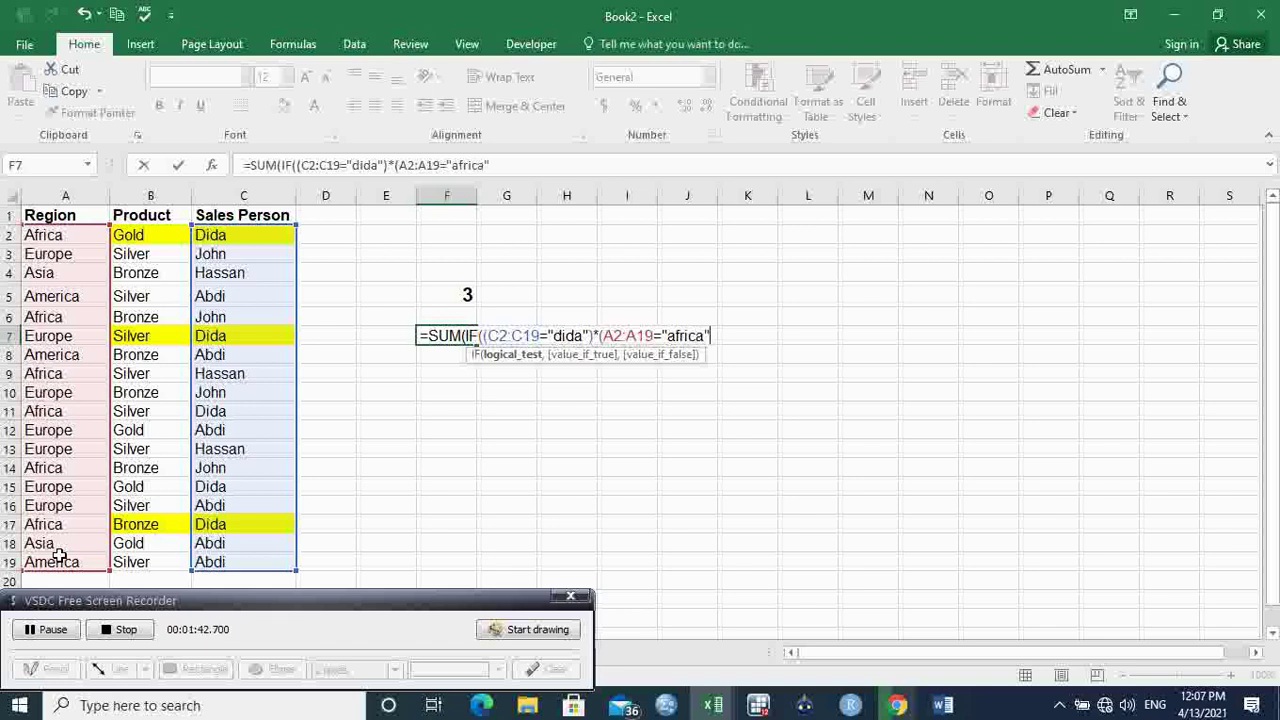
{"action": "type", "text": ")"}
Step: Append ,1/COUNTIFS( as the IF's value-if-true part
{"action": "type", "text": ",1"}
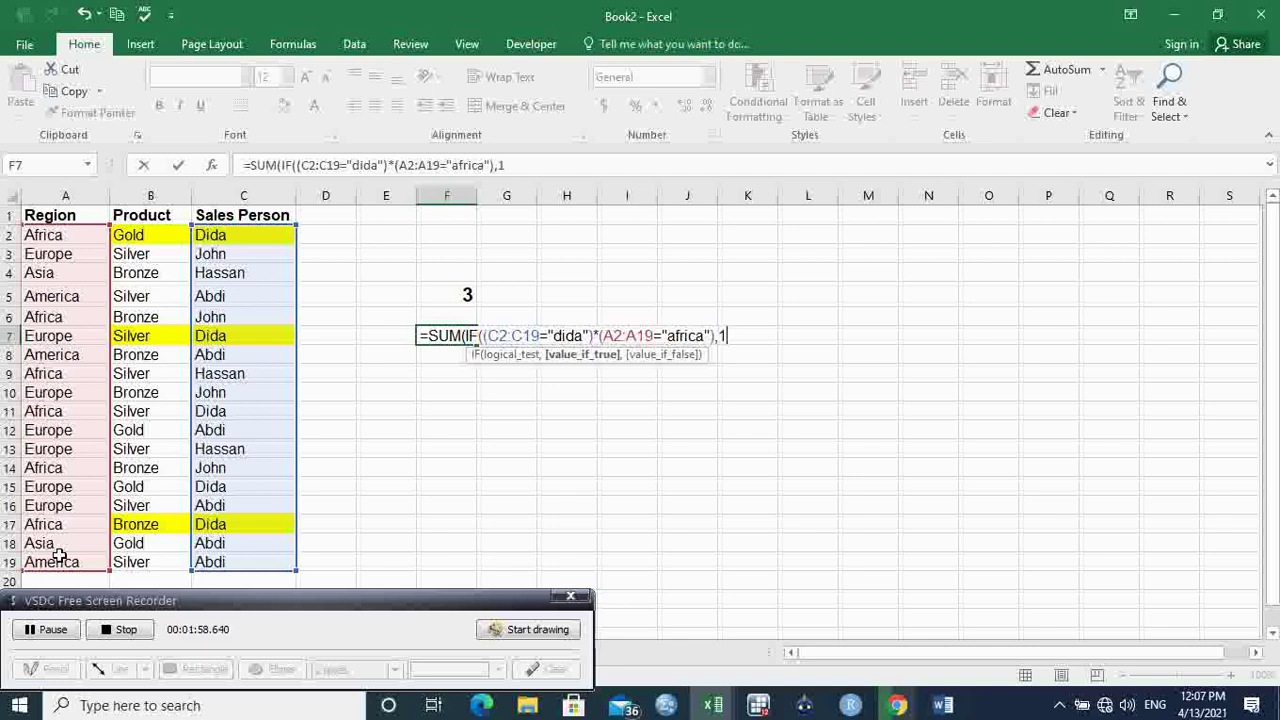
{"action": "type", "text": "/co"}
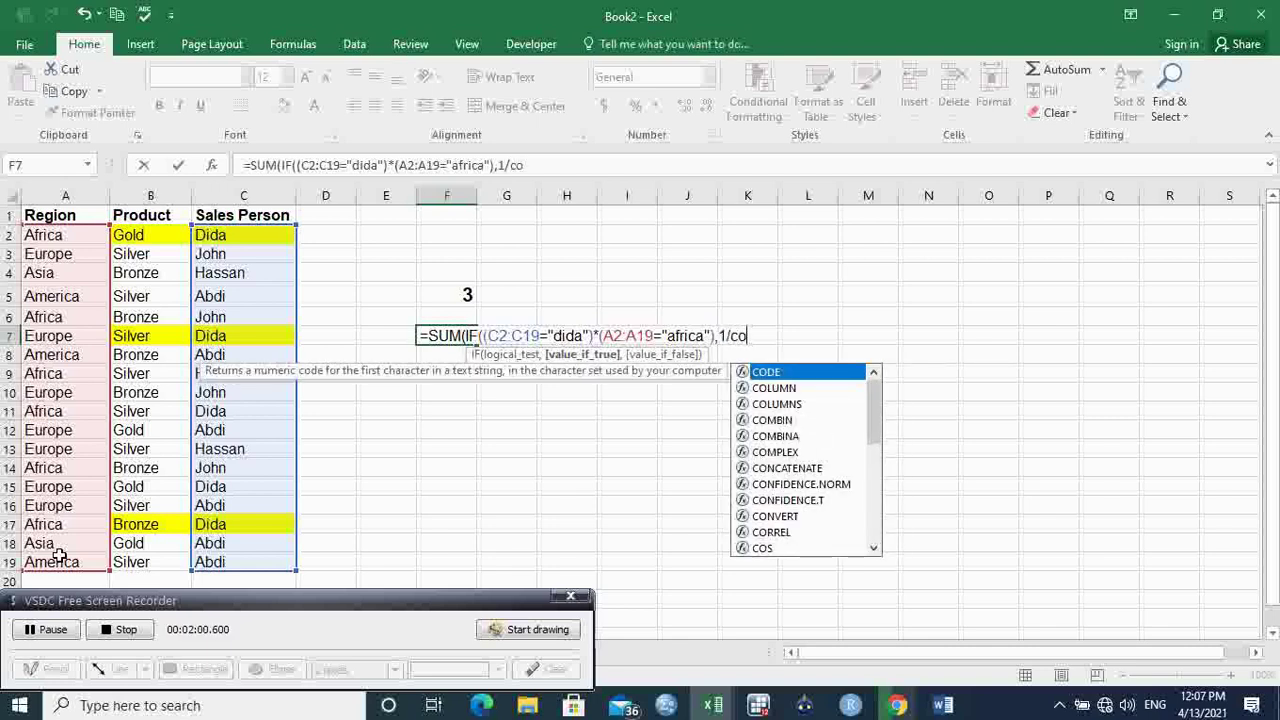
{"action": "type", "text": "unt"}
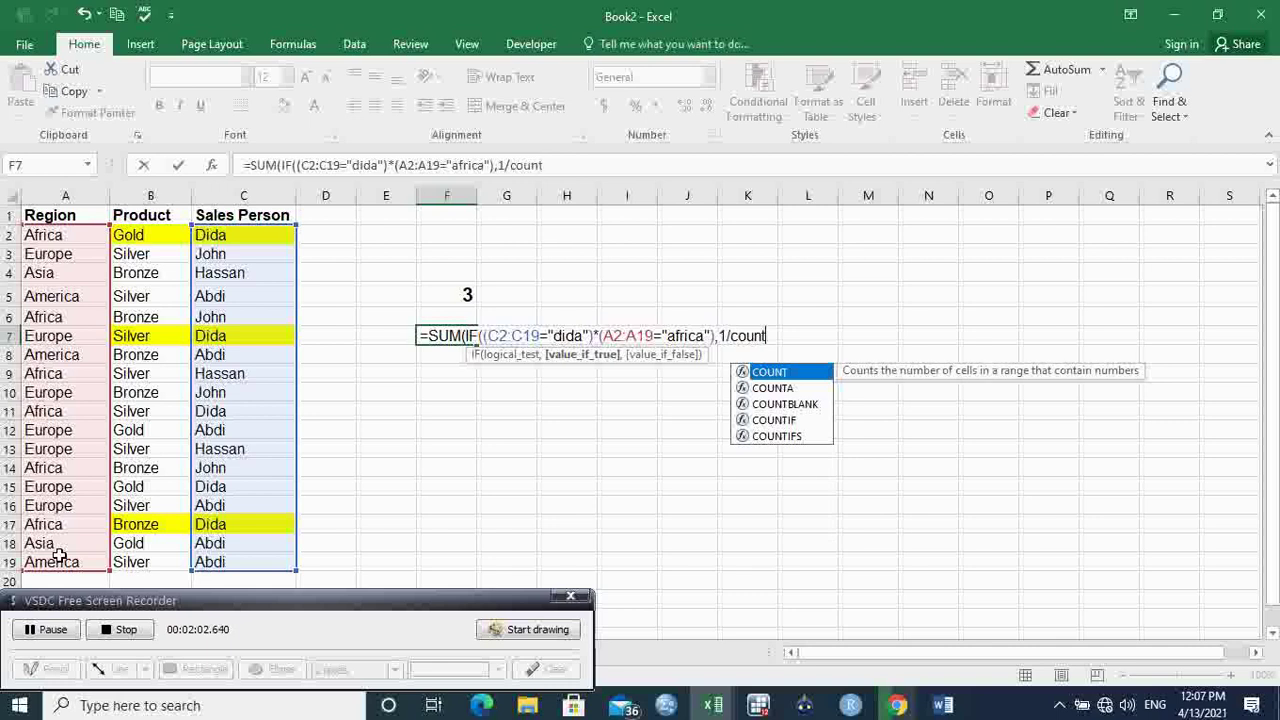
{"action": "type", "text": "if"}
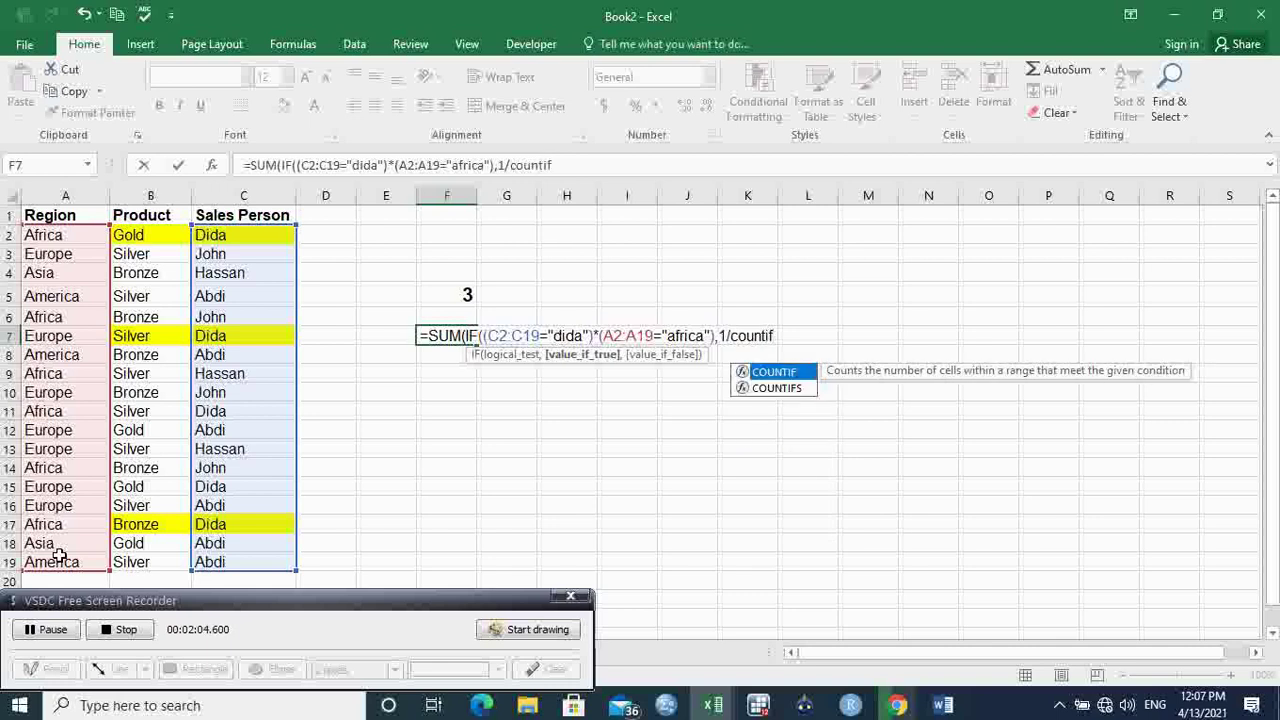
{"action": "type", "text": "s"}
{"action": "key", "text": "Tab"}
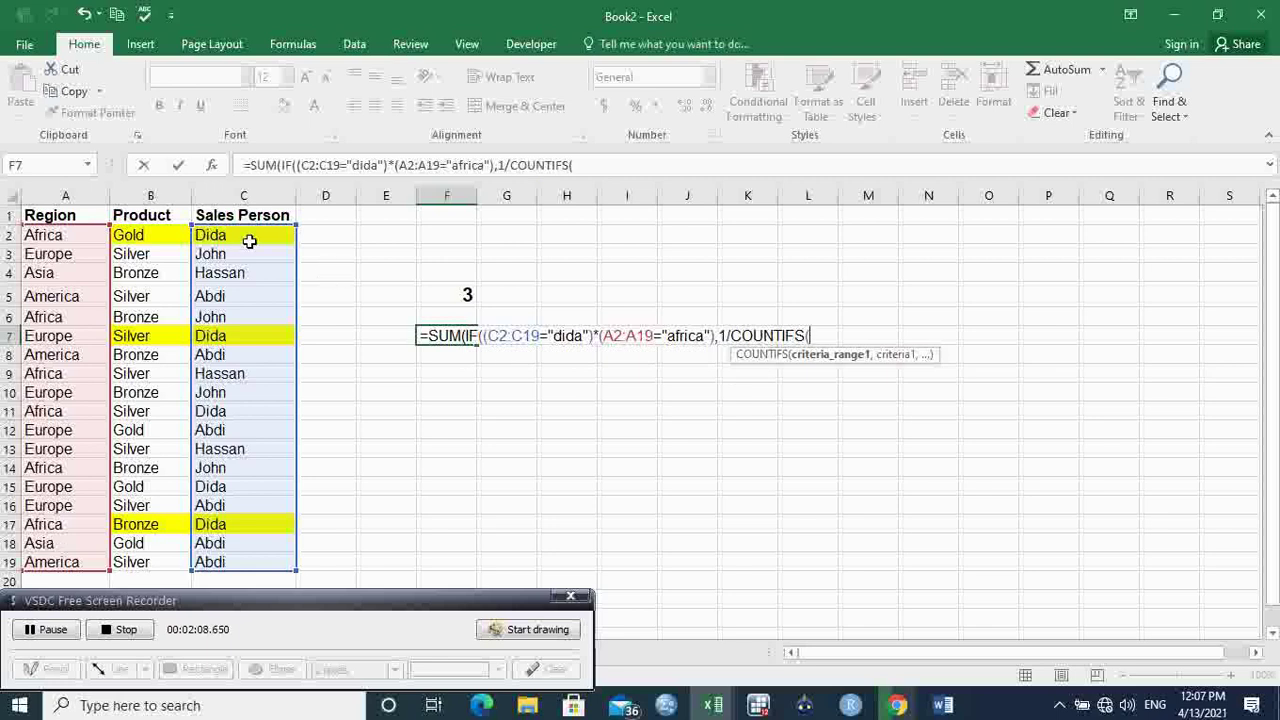
Step: Give COUNTIFS the arguments C2:C19,"dida",A2:A19,"africa",B2:B19,B2:B19
{"action": "left_click_drag", "start_coordinate": [251, 242], "coordinate": [229, 570]}
{"action": "type", "text": ",\""}
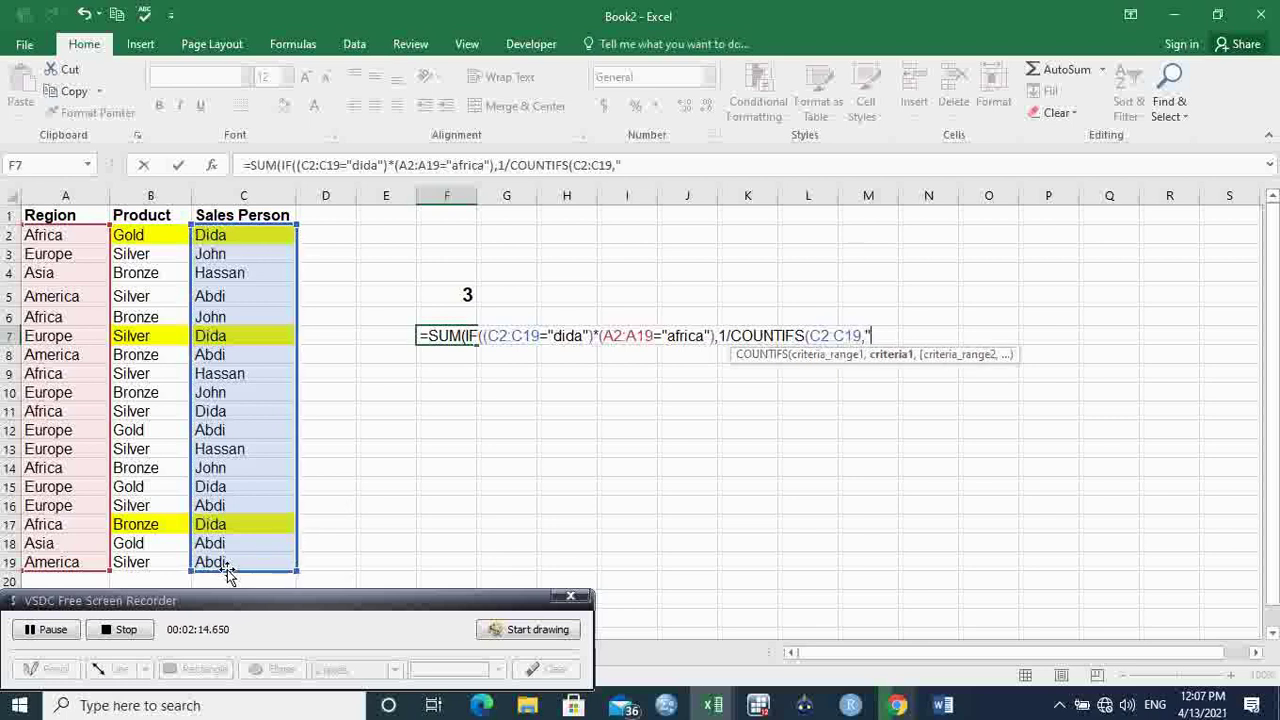
{"action": "type", "text": "dida\","}
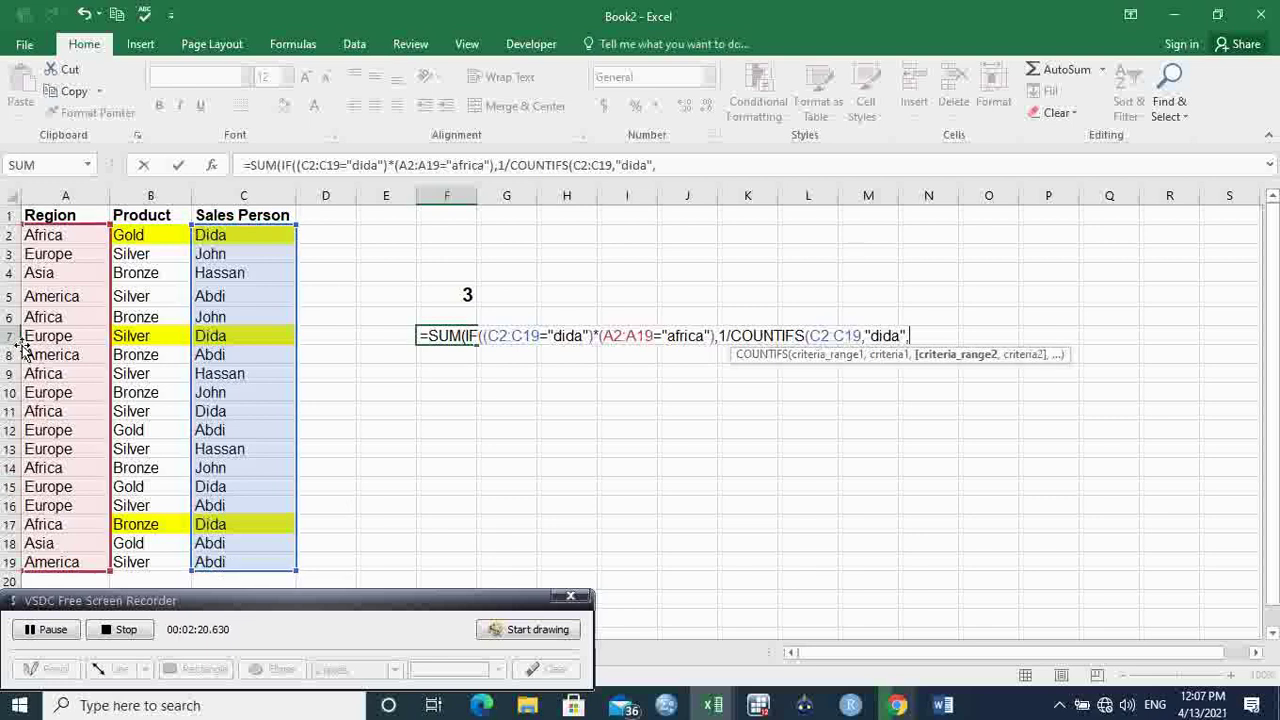
{"action": "left_click_drag", "start_coordinate": [71, 233], "coordinate": [57, 562]}
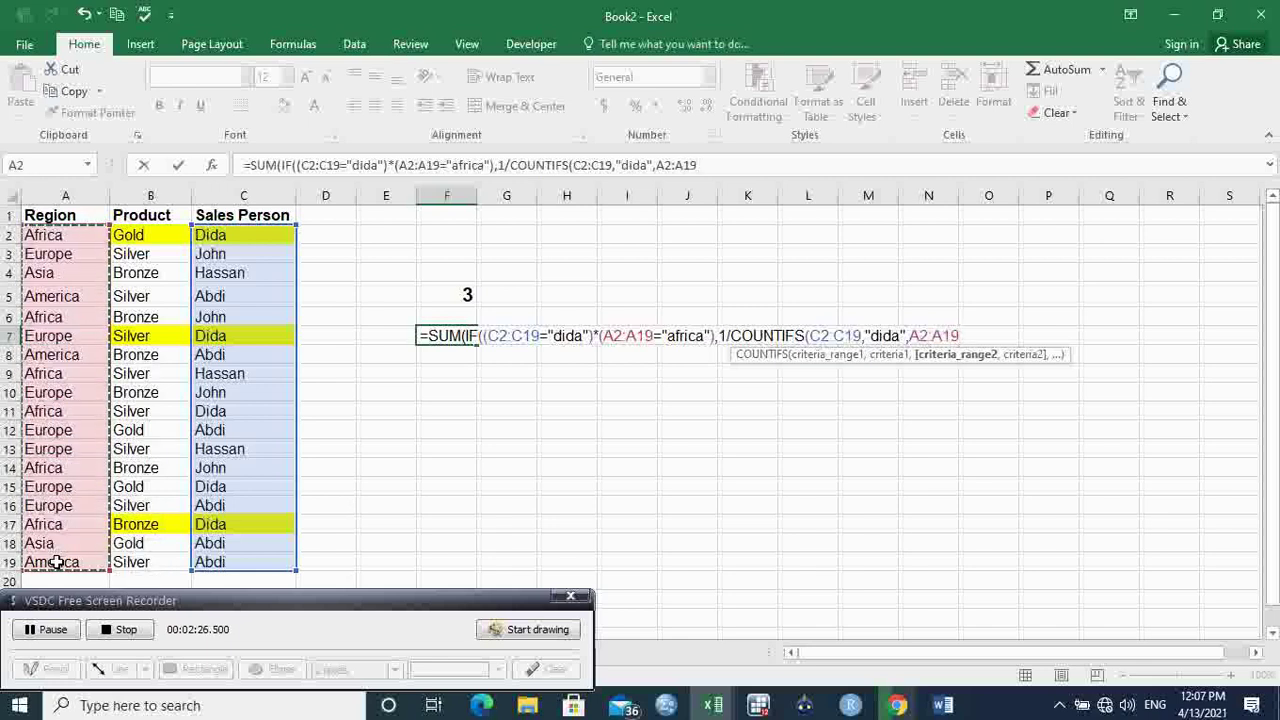
{"action": "type", "text": ","}
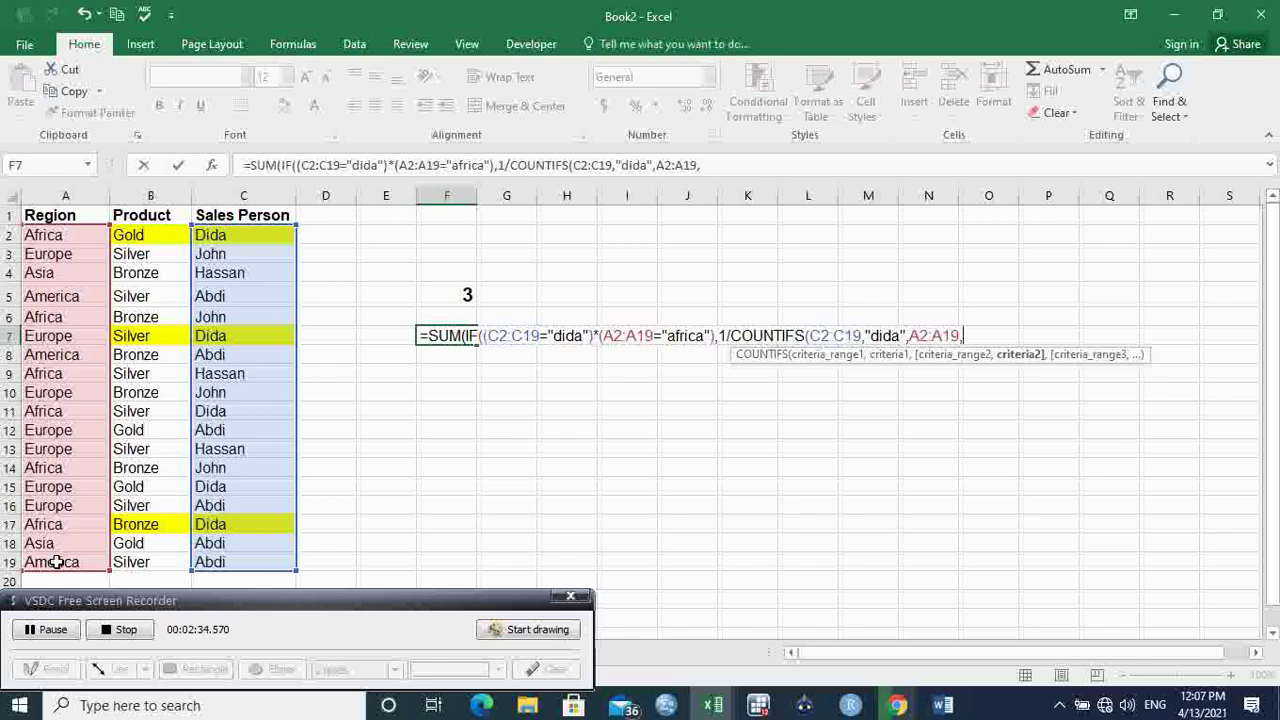
{"action": "type", "text": "\"africa\""}
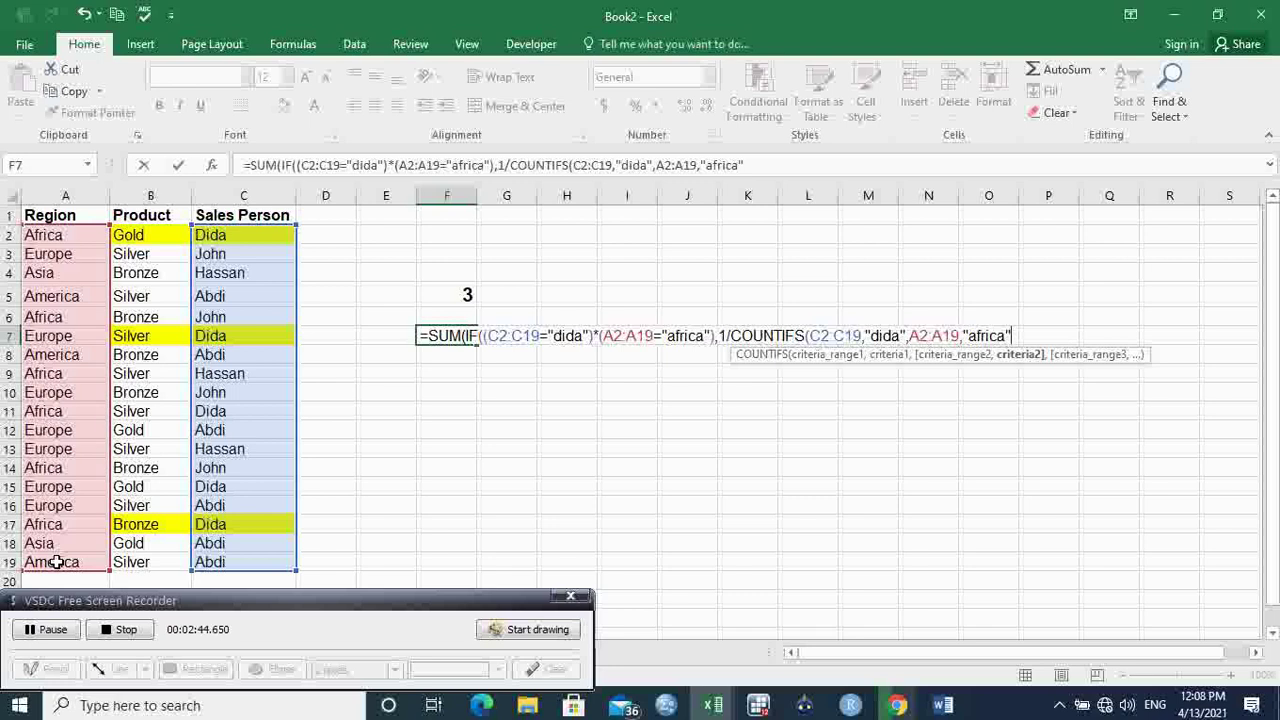
{"action": "type", "text": ","}
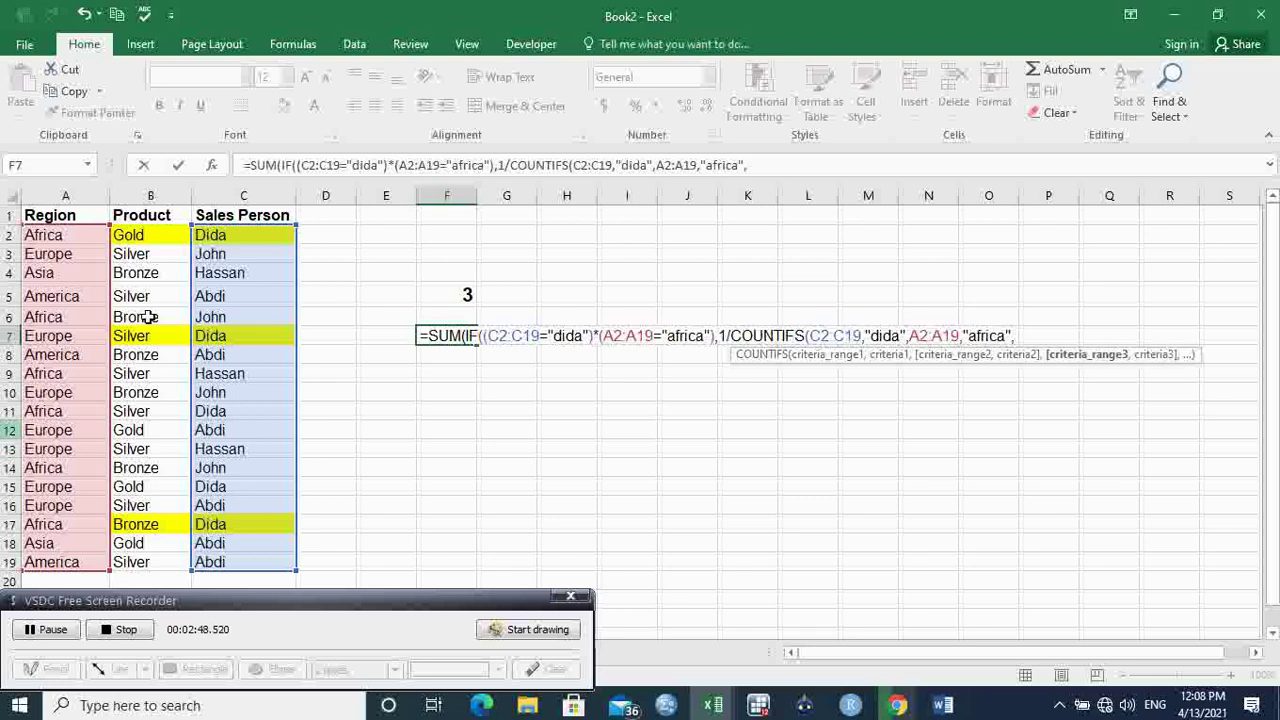
{"action": "left_click_drag", "start_coordinate": [158, 240], "coordinate": [147, 556]}
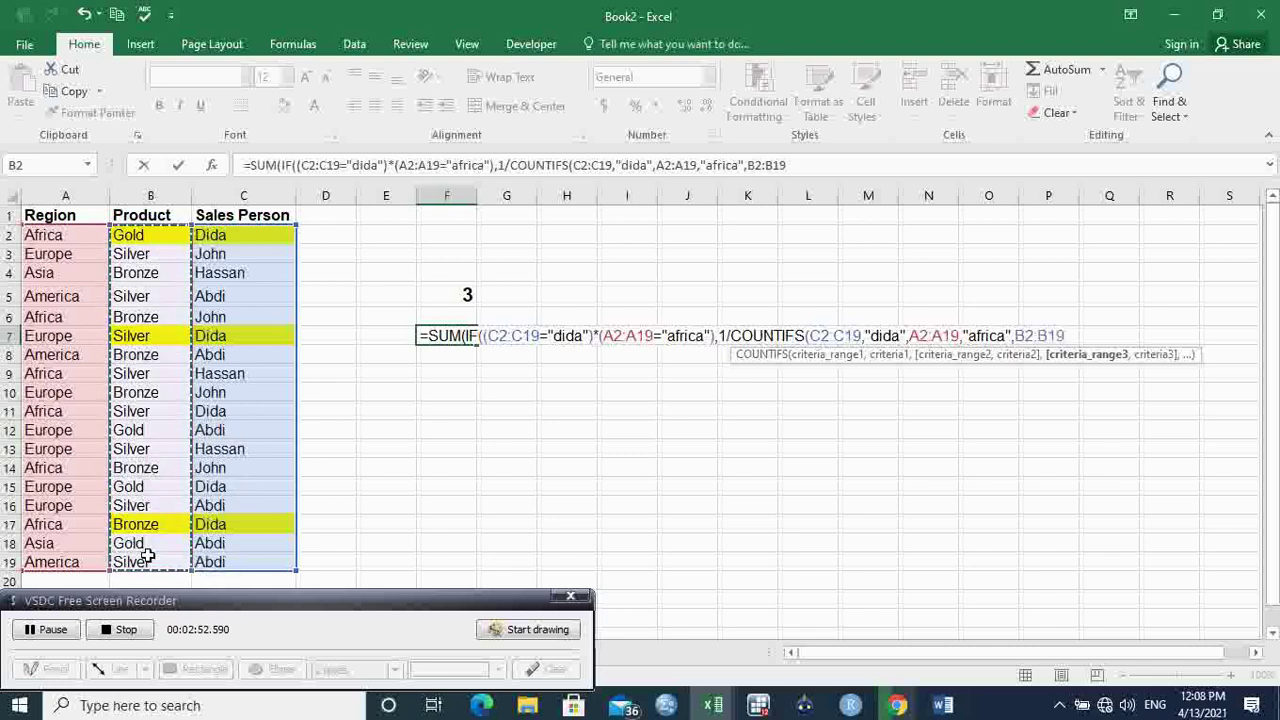
{"action": "type", "text": ","}
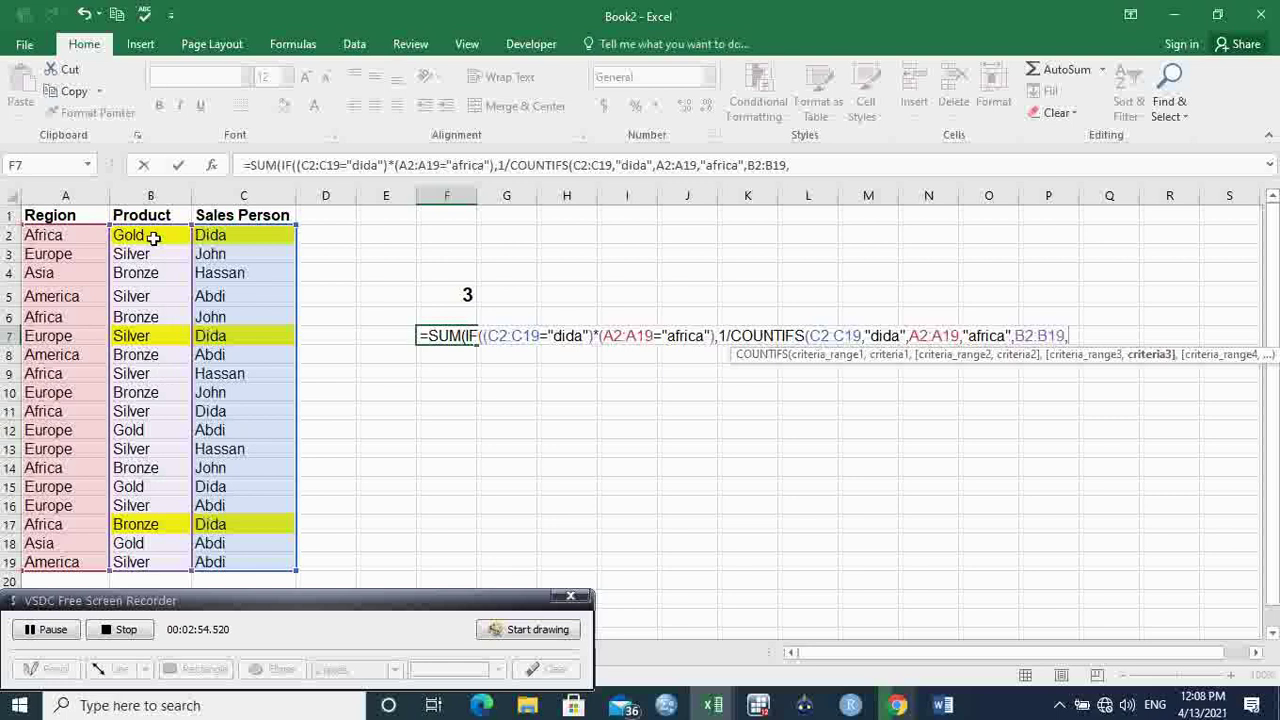
{"action": "left_click_drag", "start_coordinate": [153, 237], "coordinate": [165, 562]}
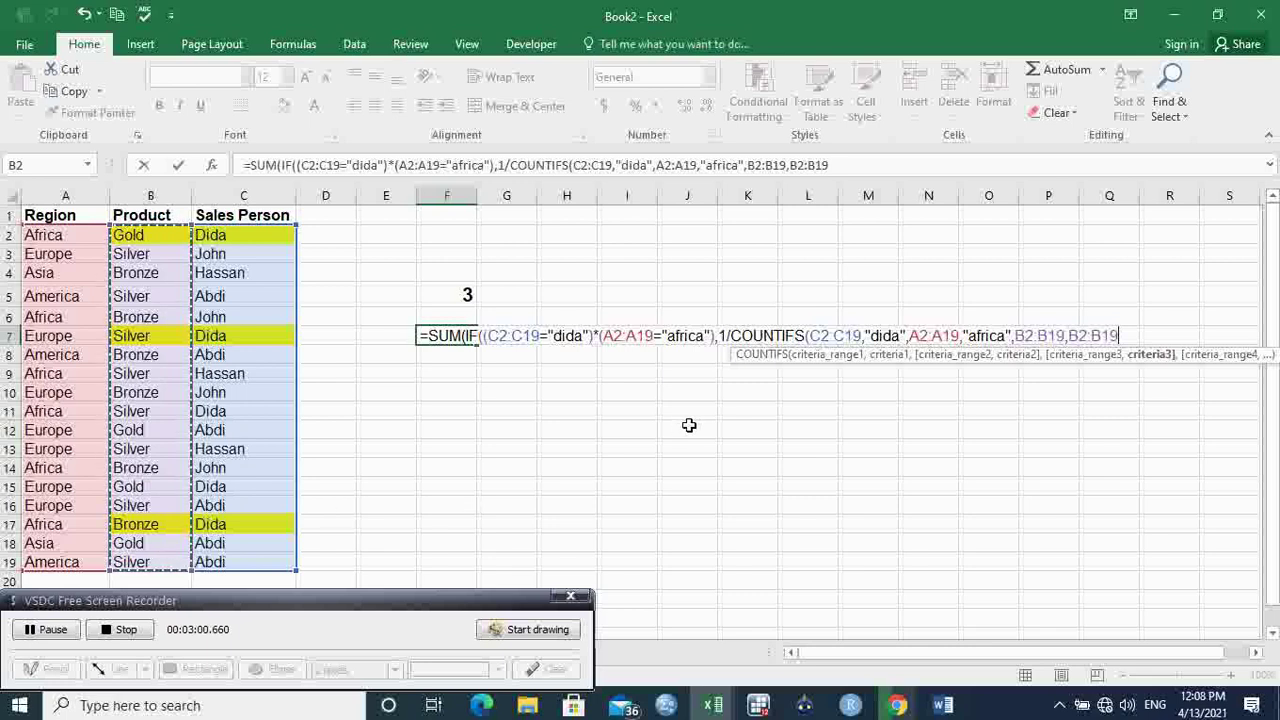
{"action": "left_click", "coordinate": [731, 336]}
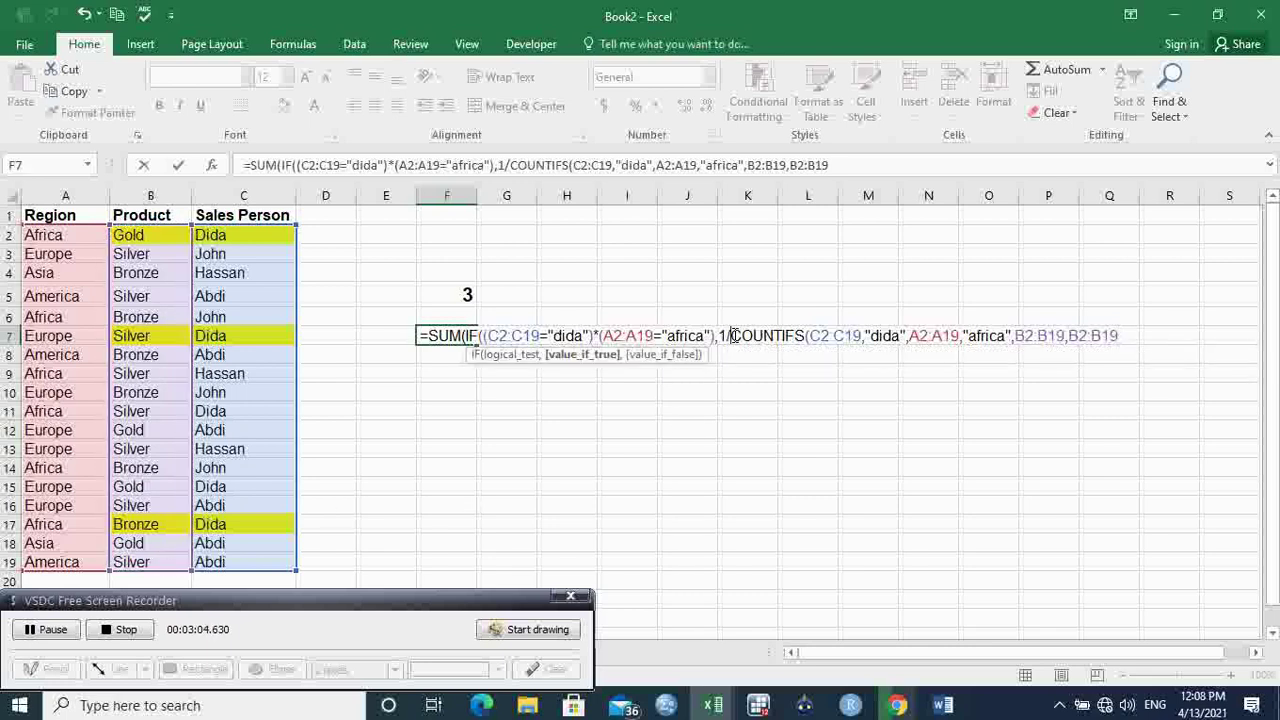
Step: Wrap COUNTIFS in parentheses, close with ,0)) and commit F7 as an array formula
{"action": "type", "text": "("}
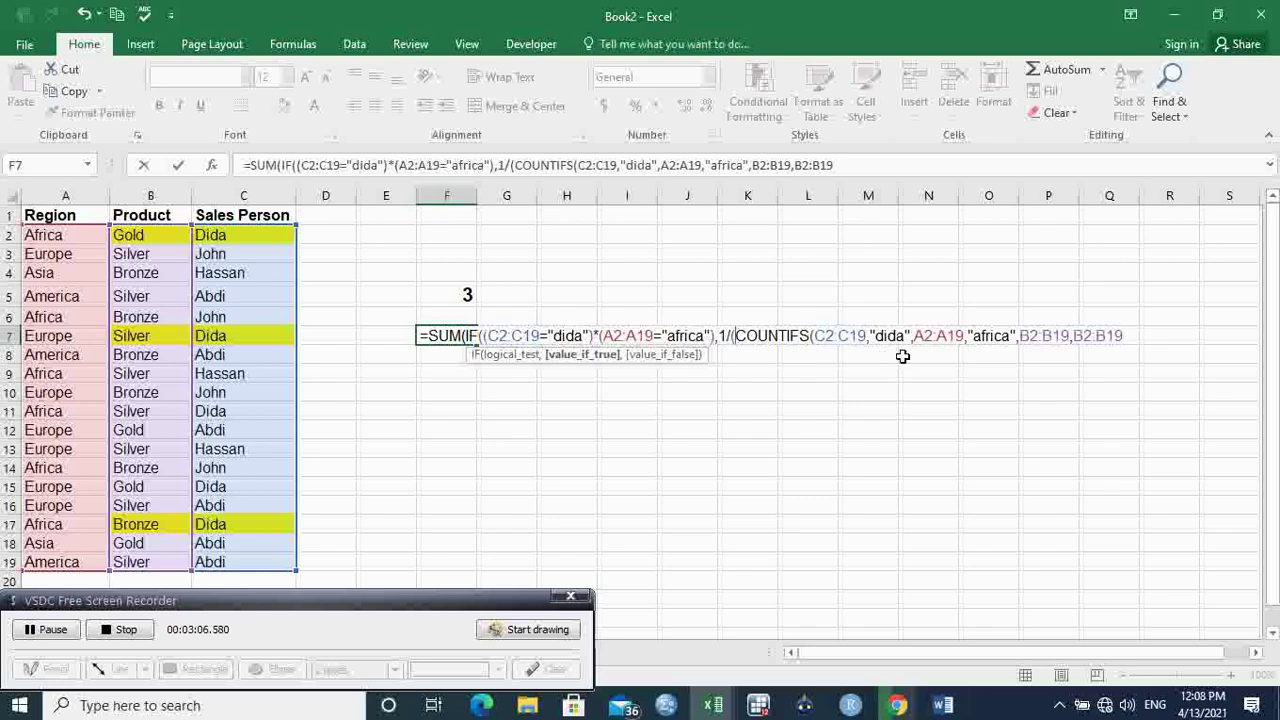
{"action": "left_click", "coordinate": [1125, 340]}
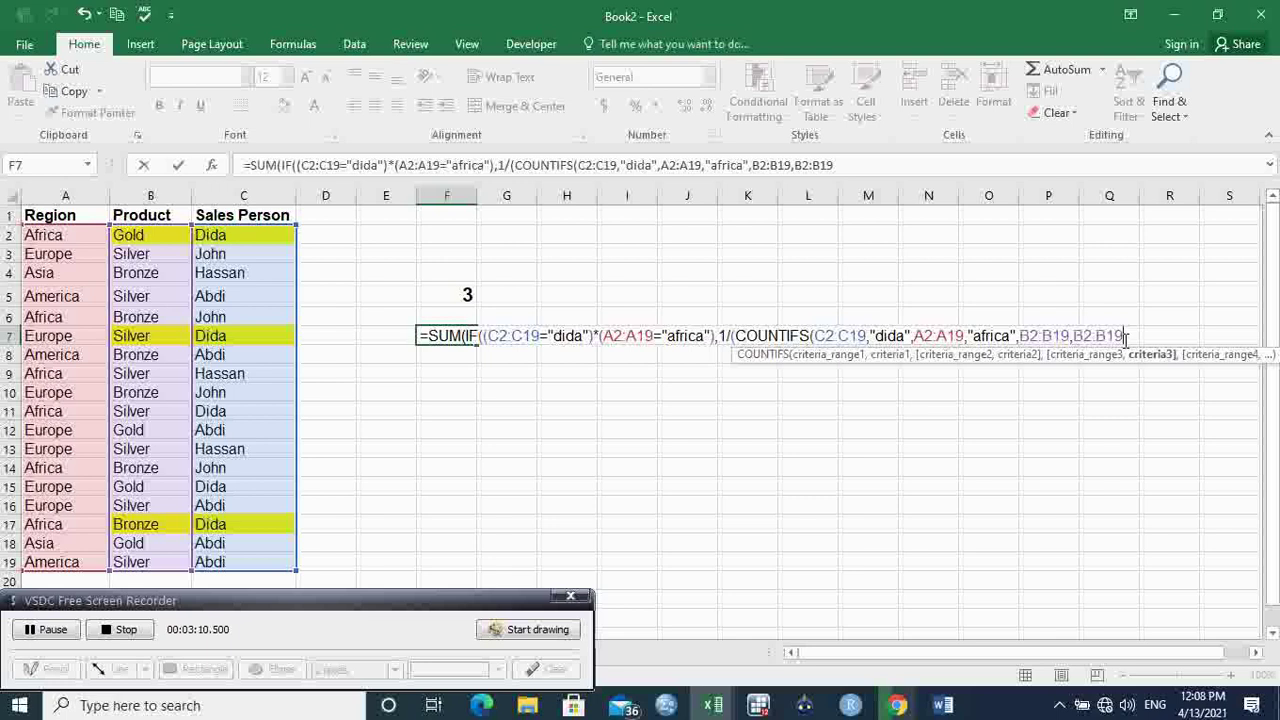
{"action": "type", "text": ")"}
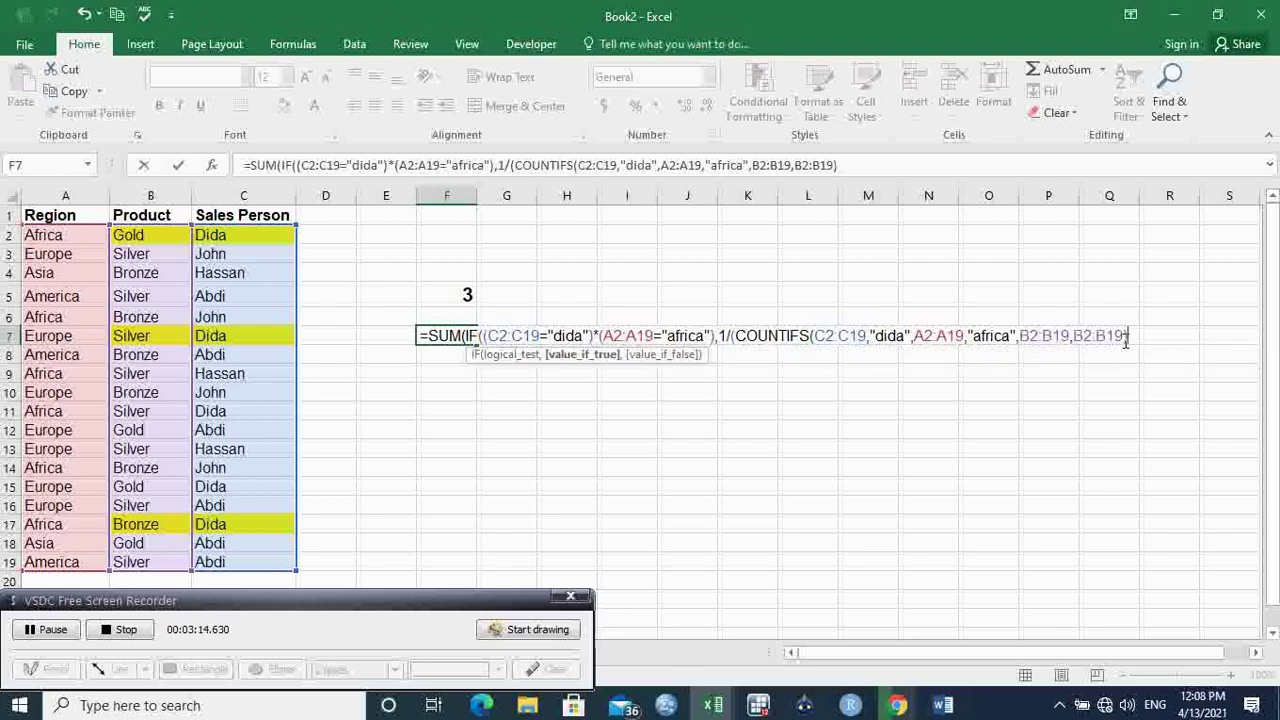
{"action": "type", "text": "),"}
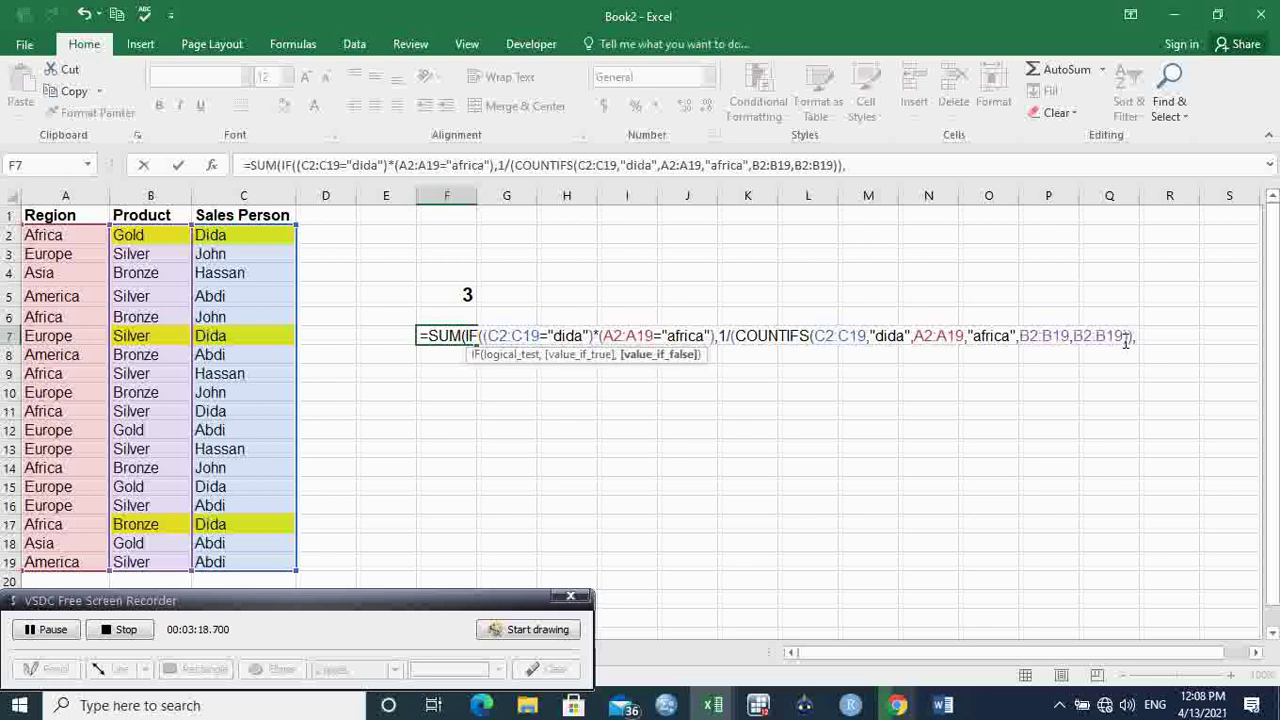
{"action": "type", "text": "0))"}
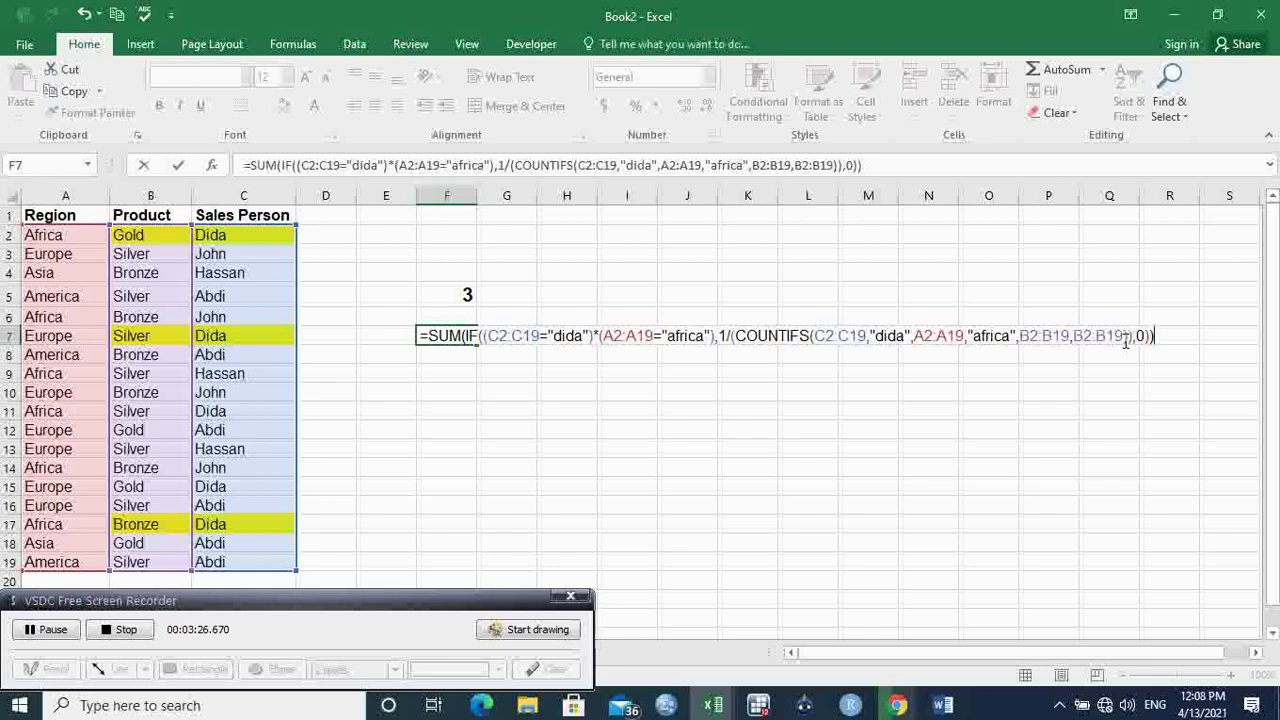
{"action": "key", "text": "ctrl+shift+Return"}
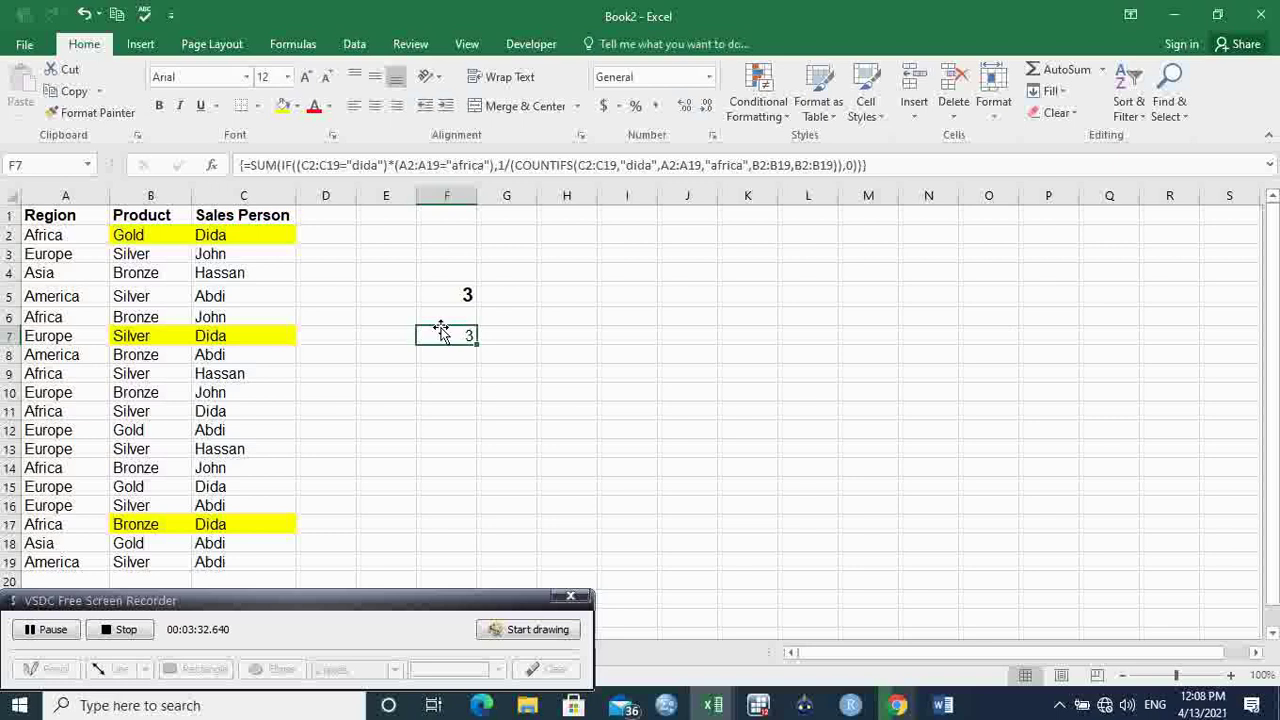
Step: Fill A2:C2, A11:C11 and A17:C17 with orange
{"action": "left_click", "coordinate": [63, 235]}
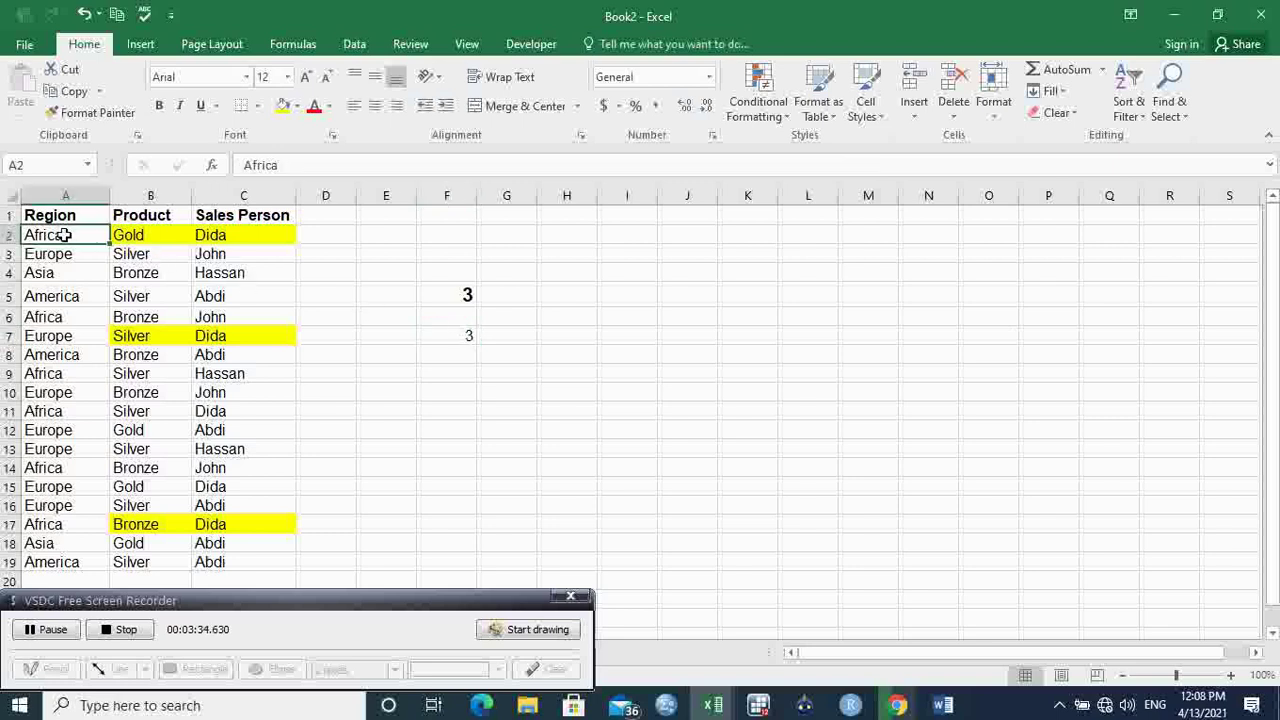
{"action": "left_click", "coordinate": [282, 107]}
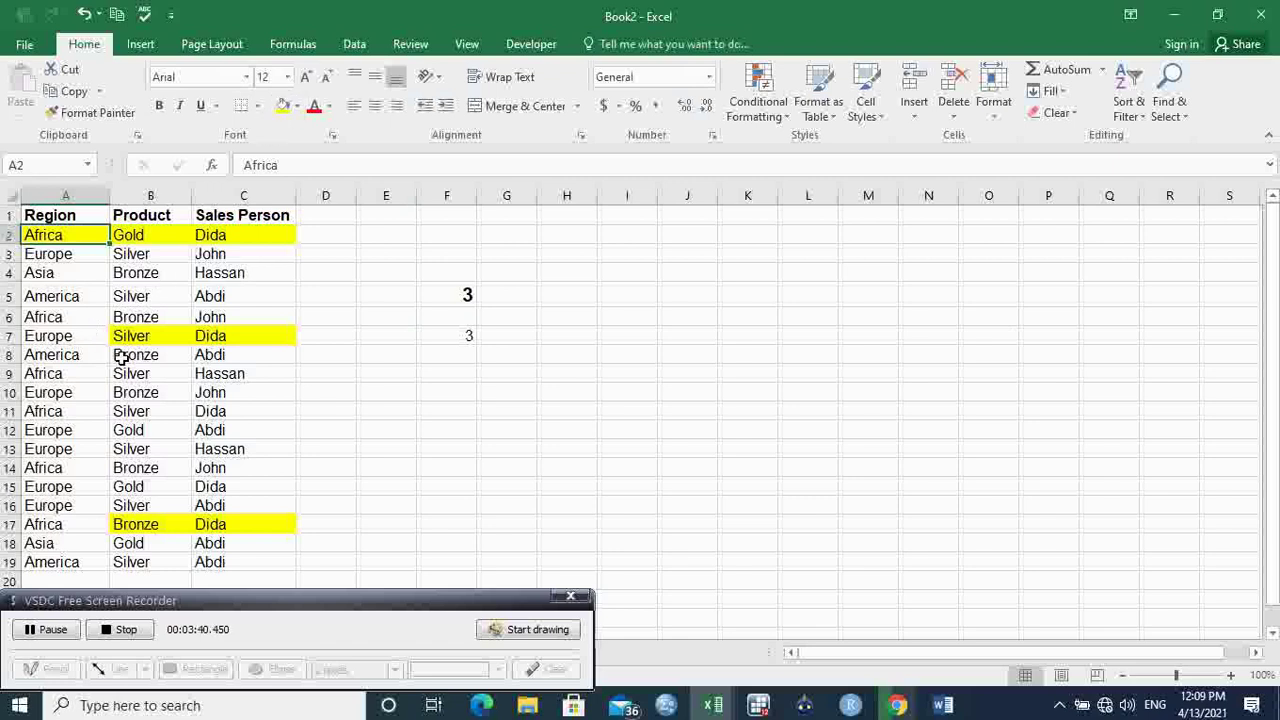
{"action": "left_click_drag", "start_coordinate": [62, 411], "coordinate": [223, 408]}
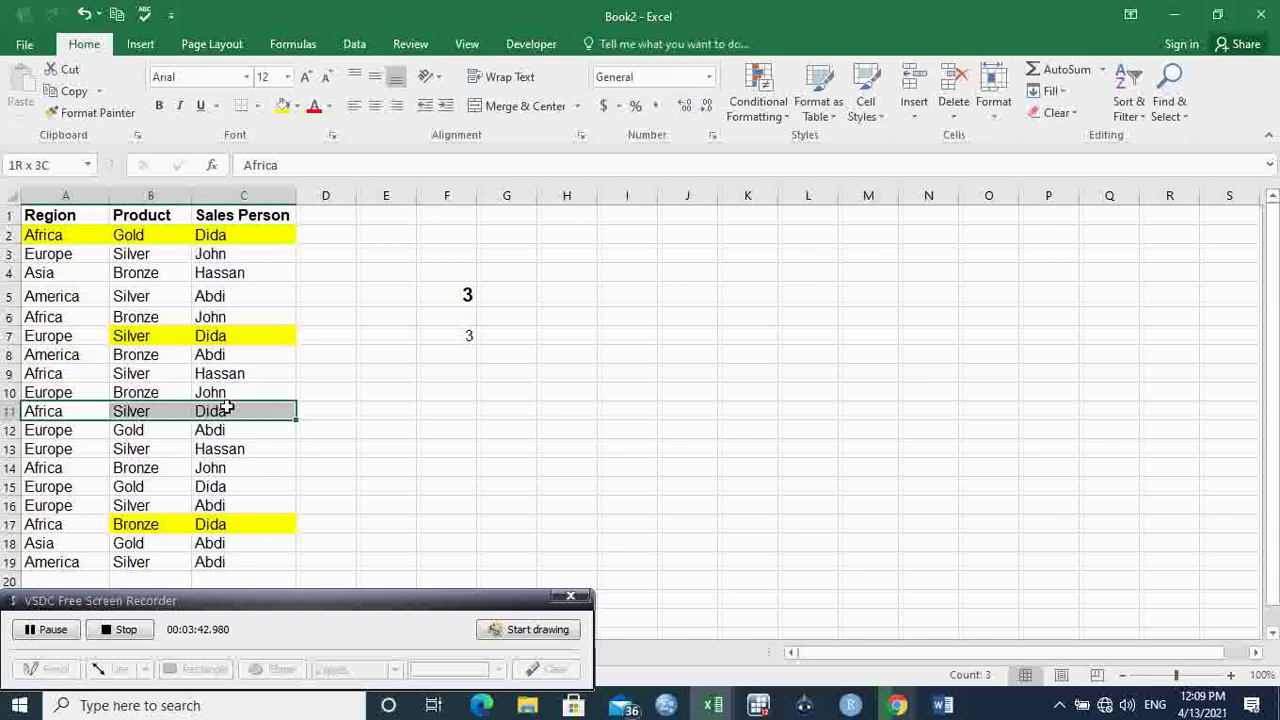
{"action": "left_click", "coordinate": [297, 106]}
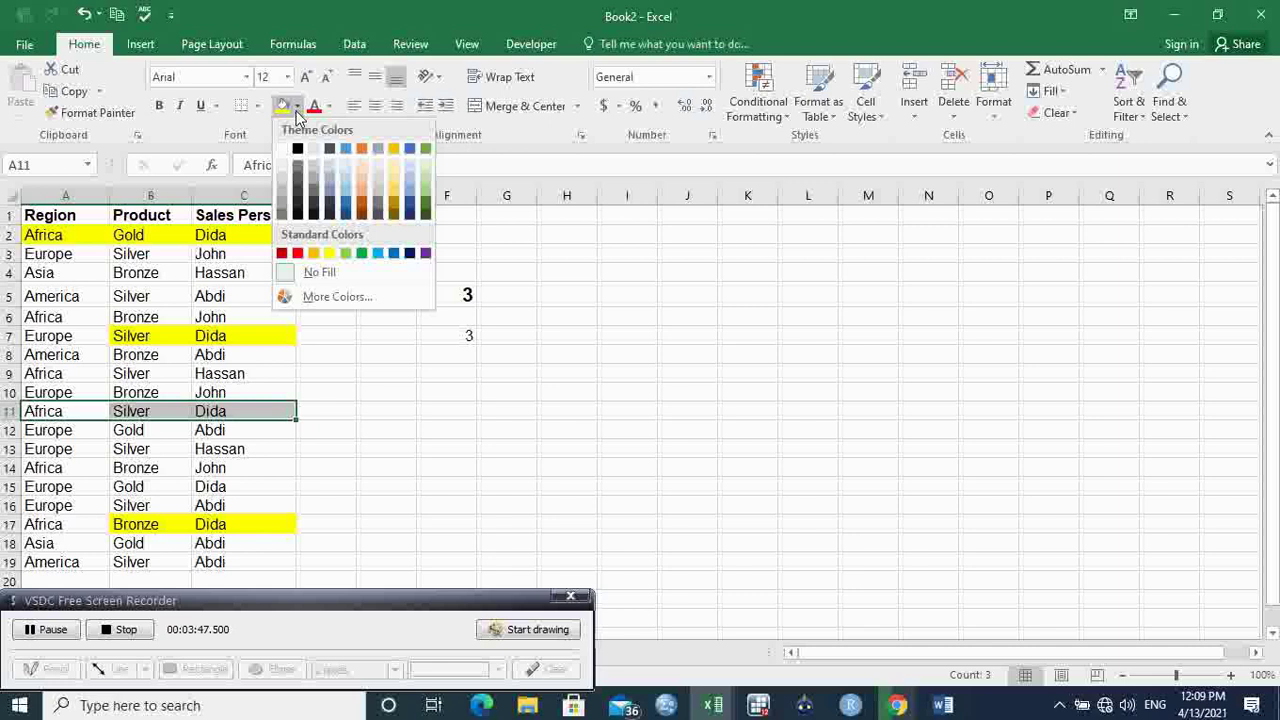
{"action": "left_click", "coordinate": [312, 254]}
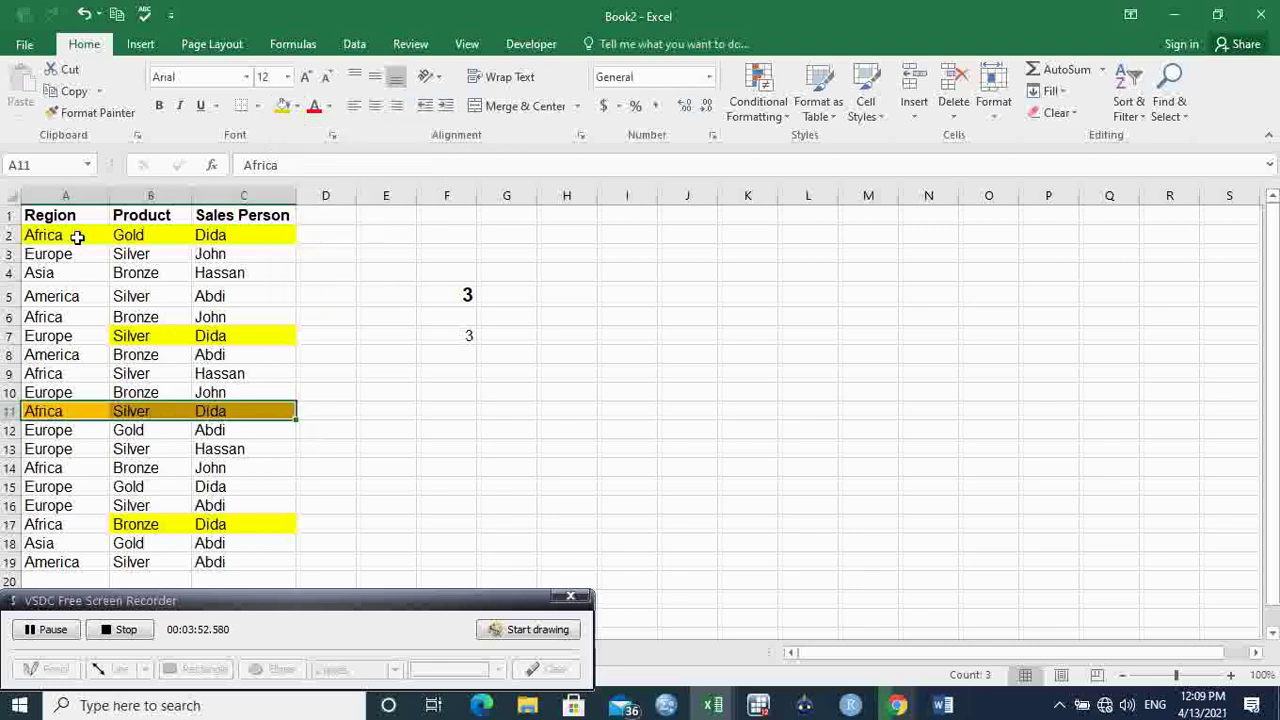
{"action": "left_click_drag", "start_coordinate": [77, 237], "coordinate": [257, 237]}
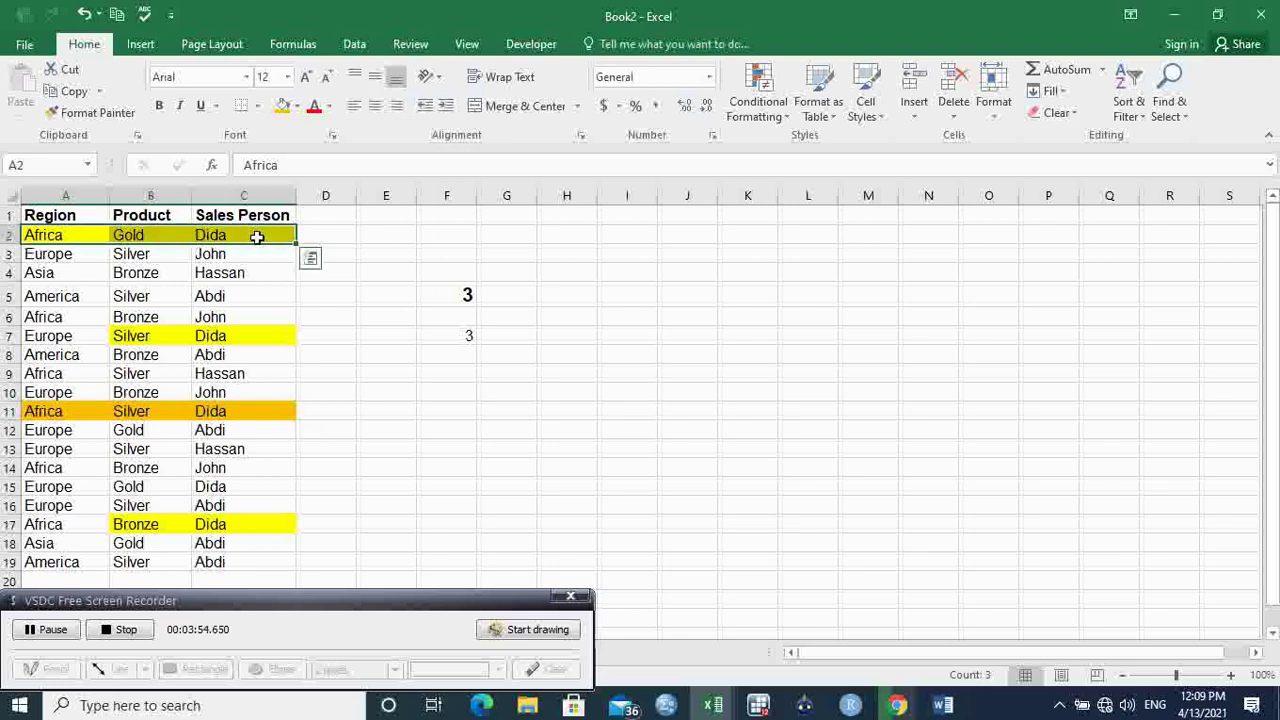
{"action": "key", "text": "F4"}
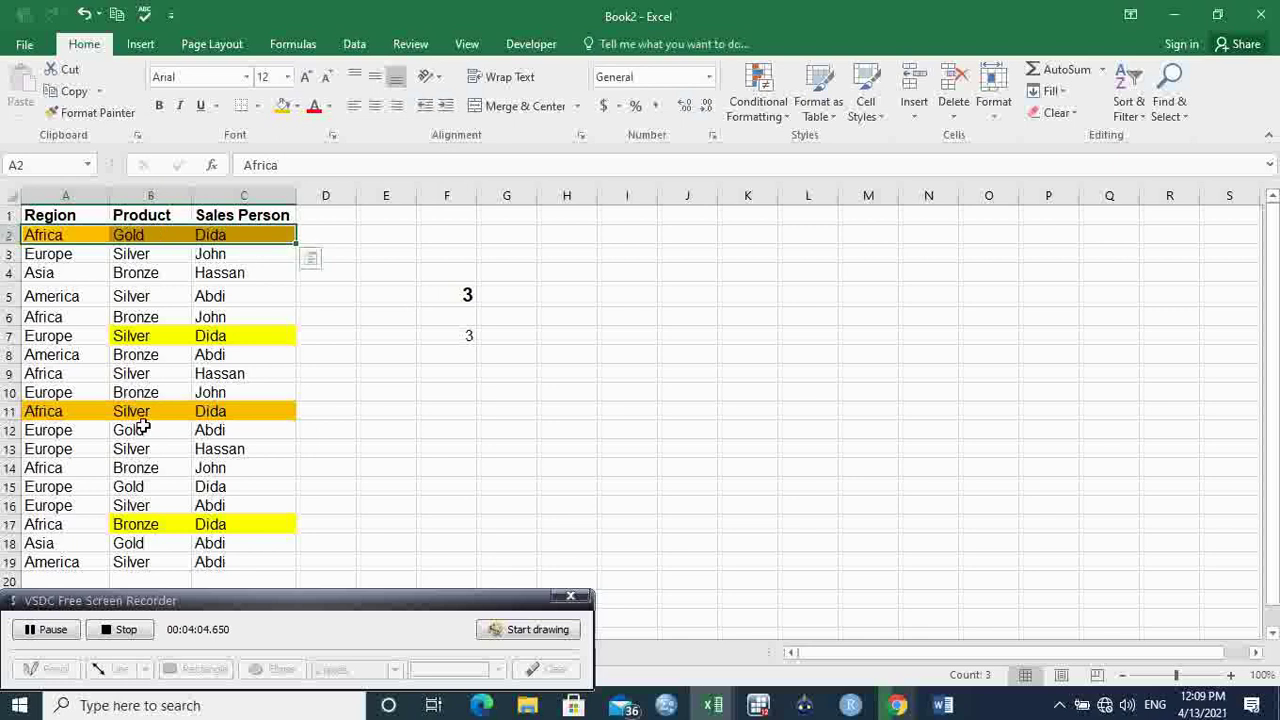
{"action": "left_click_drag", "start_coordinate": [45, 524], "coordinate": [243, 527]}
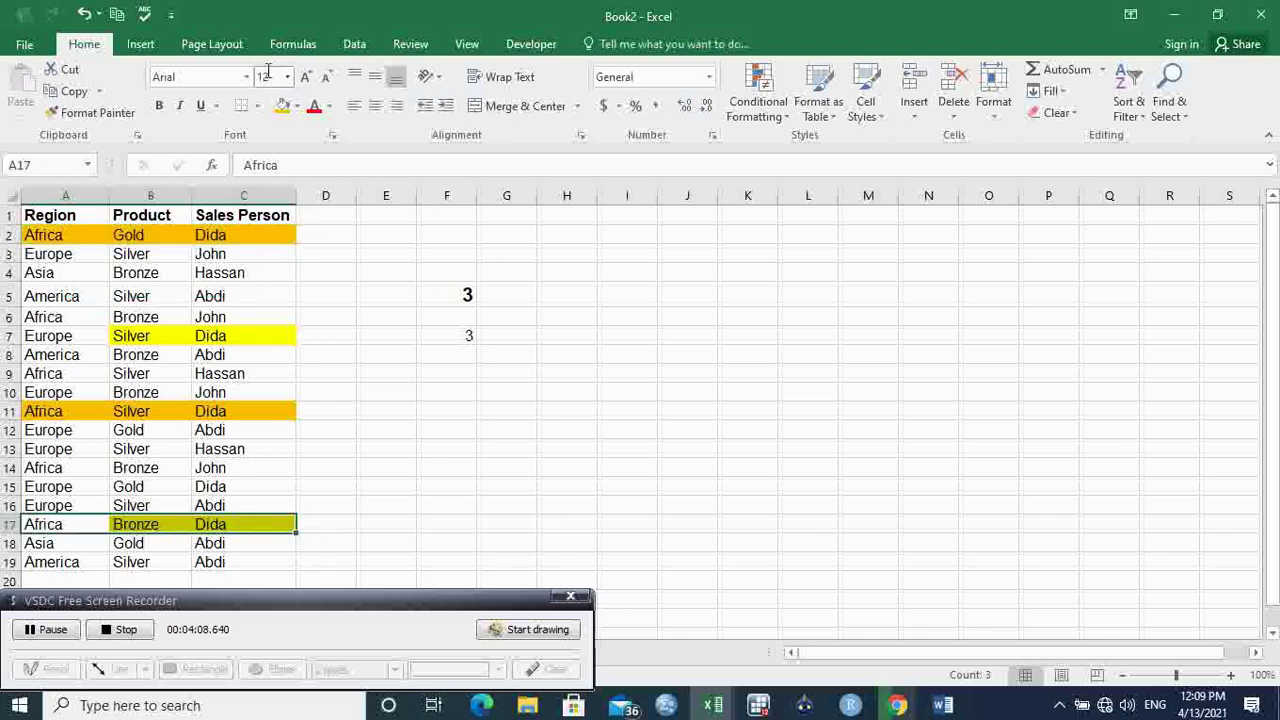
{"action": "left_click", "coordinate": [283, 106]}
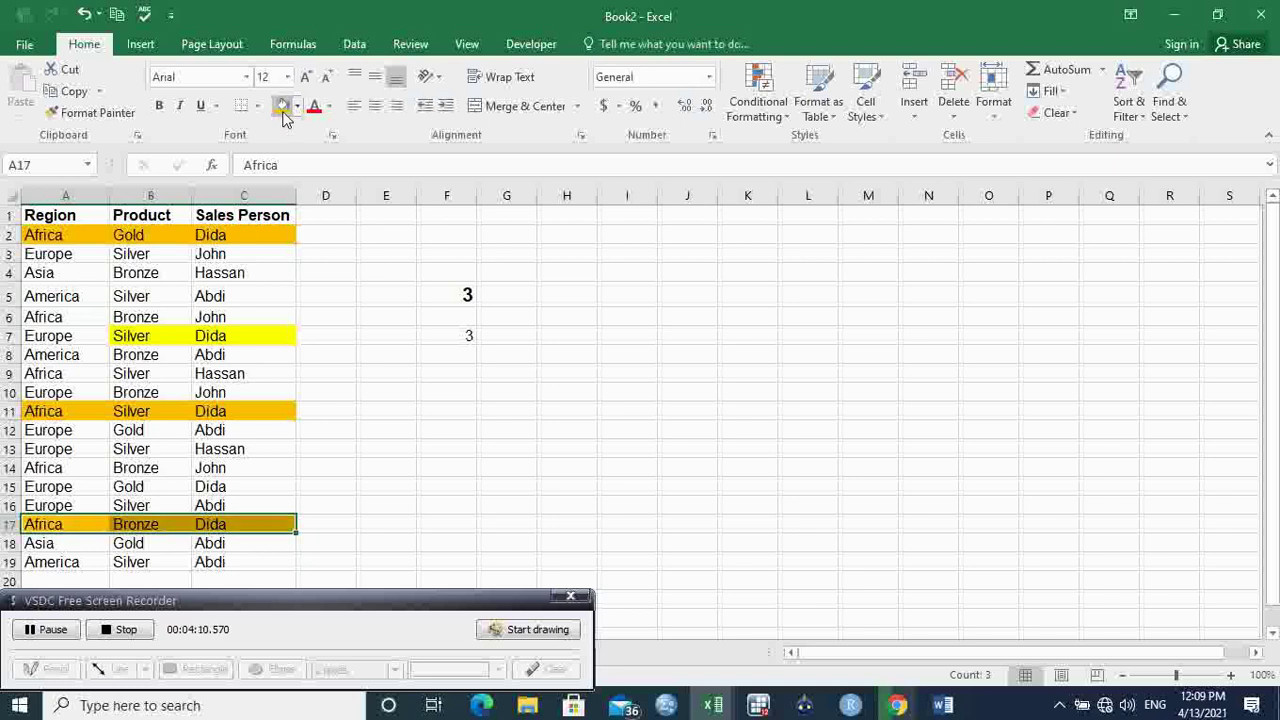
{"action": "left_click", "coordinate": [457, 331]}
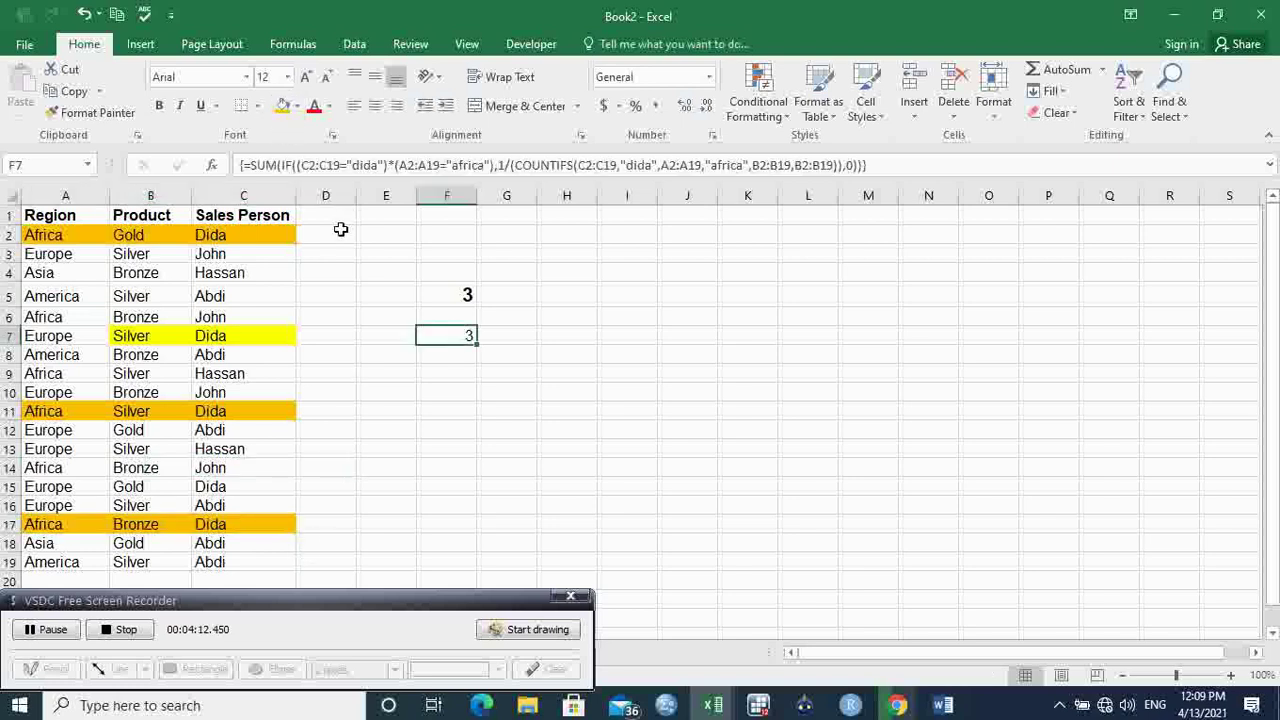
Step: Make the F7 result 3 bold at font size 14
{"action": "left_click", "coordinate": [160, 107]}
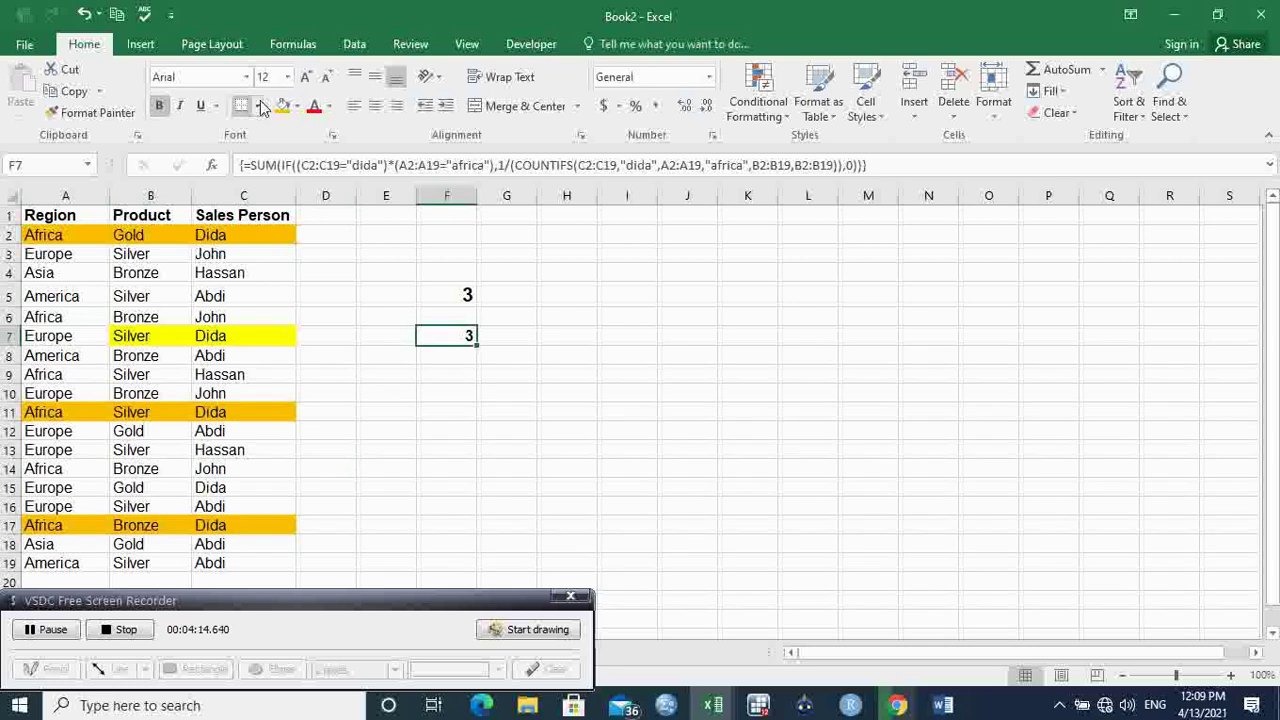
{"action": "left_click", "coordinate": [308, 79]}
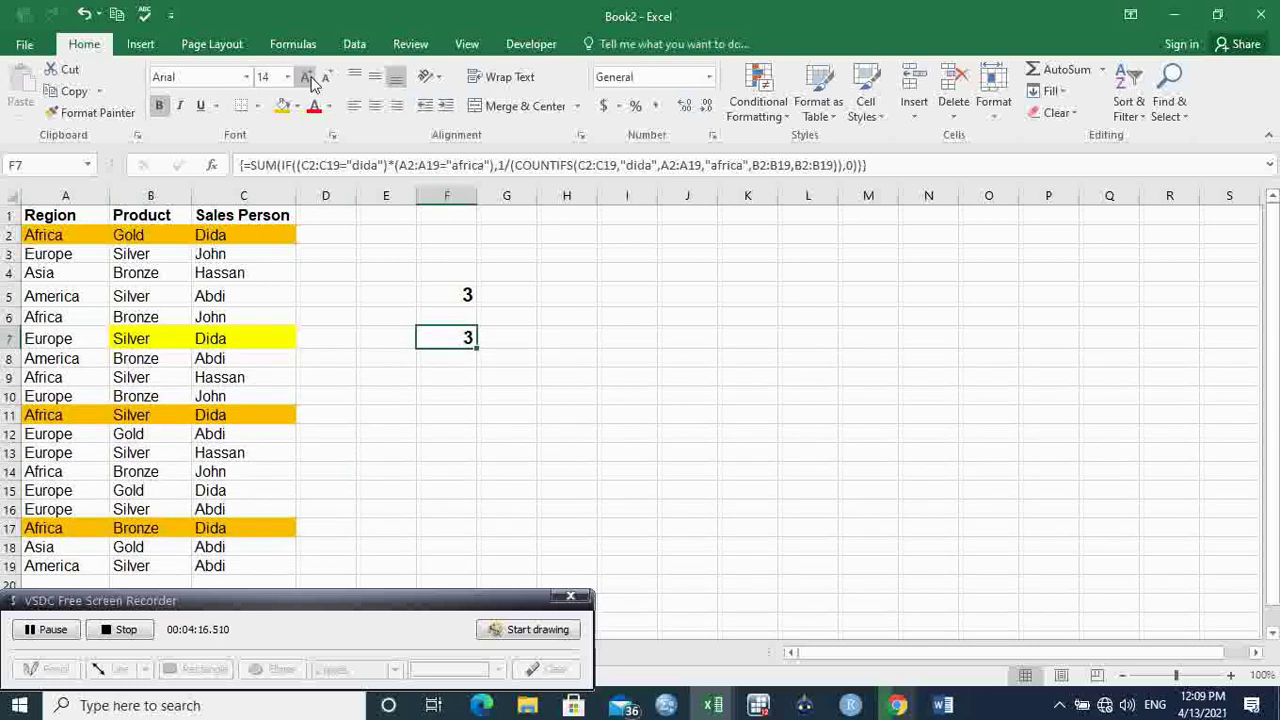
{"action": "left_click", "coordinate": [310, 82]}
{"action": "left_click", "coordinate": [611, 390]}
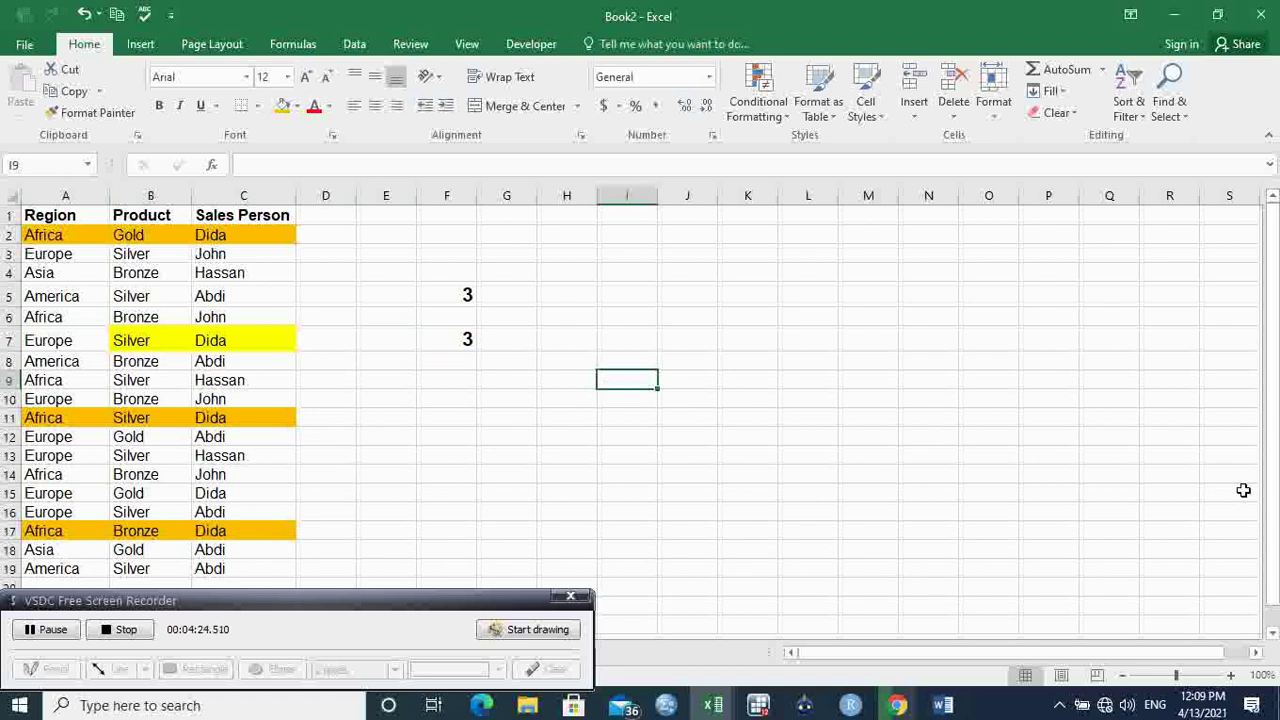
{"action": "scroll", "coordinate": [1275, 503], "scroll_direction": "down", "scroll_amount": 1}
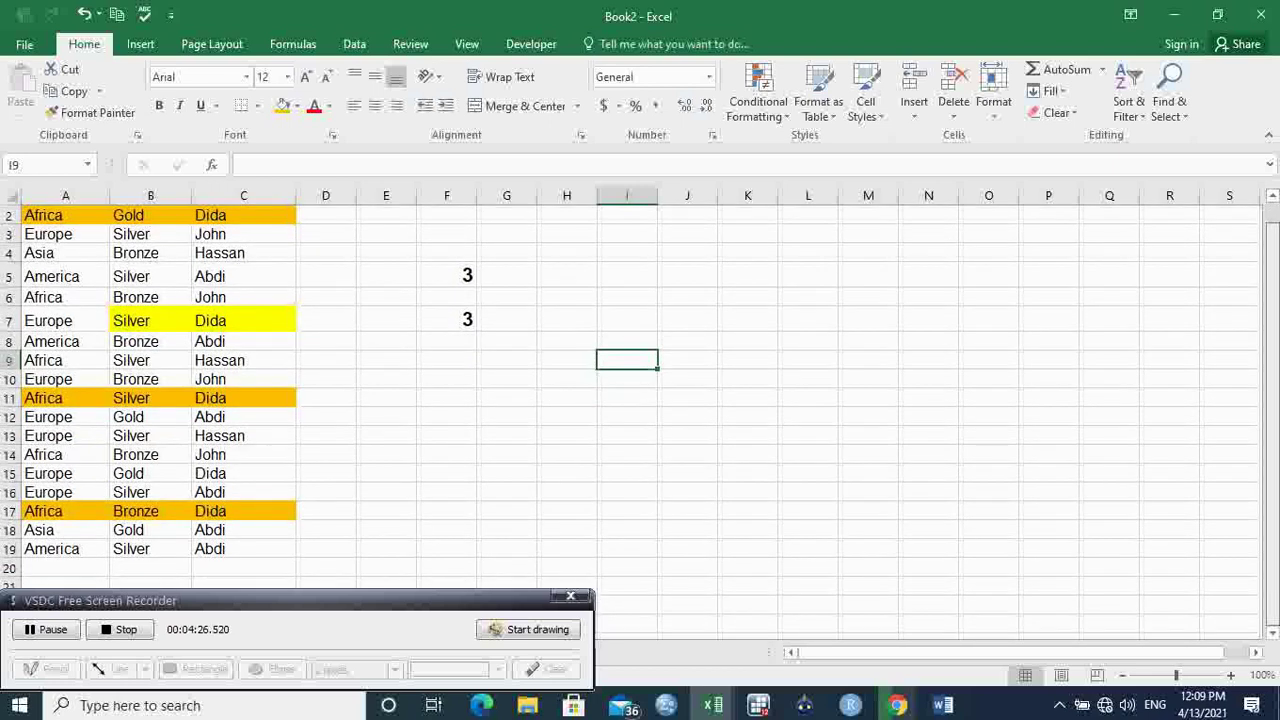
{"action": "scroll", "coordinate": [1275, 440], "scroll_direction": "up", "scroll_amount": 1}
{"action": "scroll", "coordinate": [1270, 540], "scroll_direction": "down", "scroll_amount": 1}
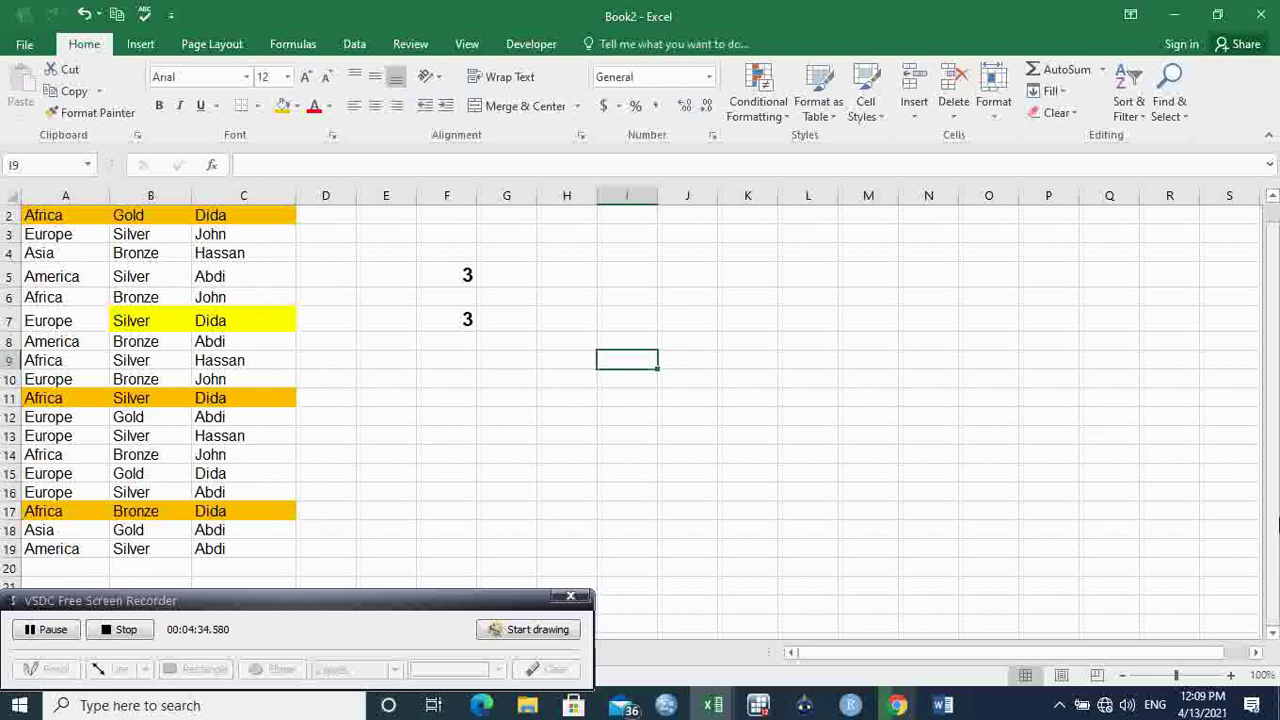
{"action": "scroll", "coordinate": [1275, 398], "scroll_direction": "up", "scroll_amount": 1}
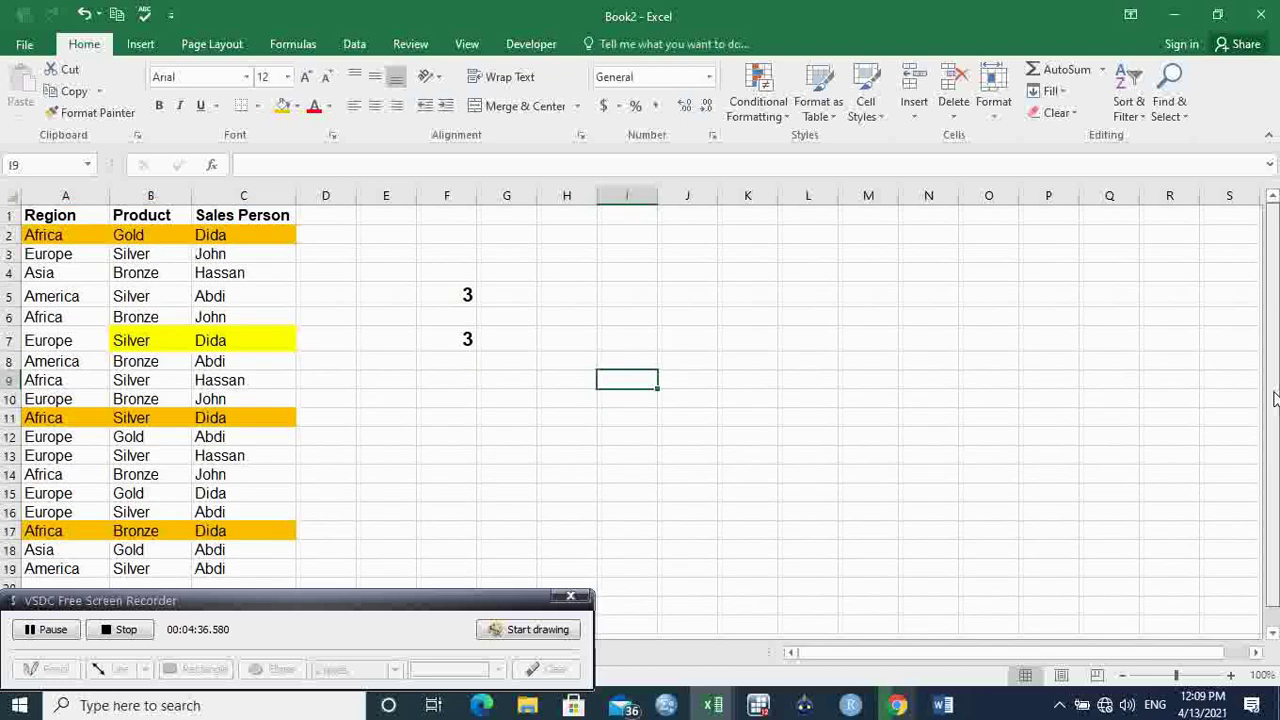
{"action": "scroll", "coordinate": [1275, 400], "scroll_direction": "down", "scroll_amount": 1}
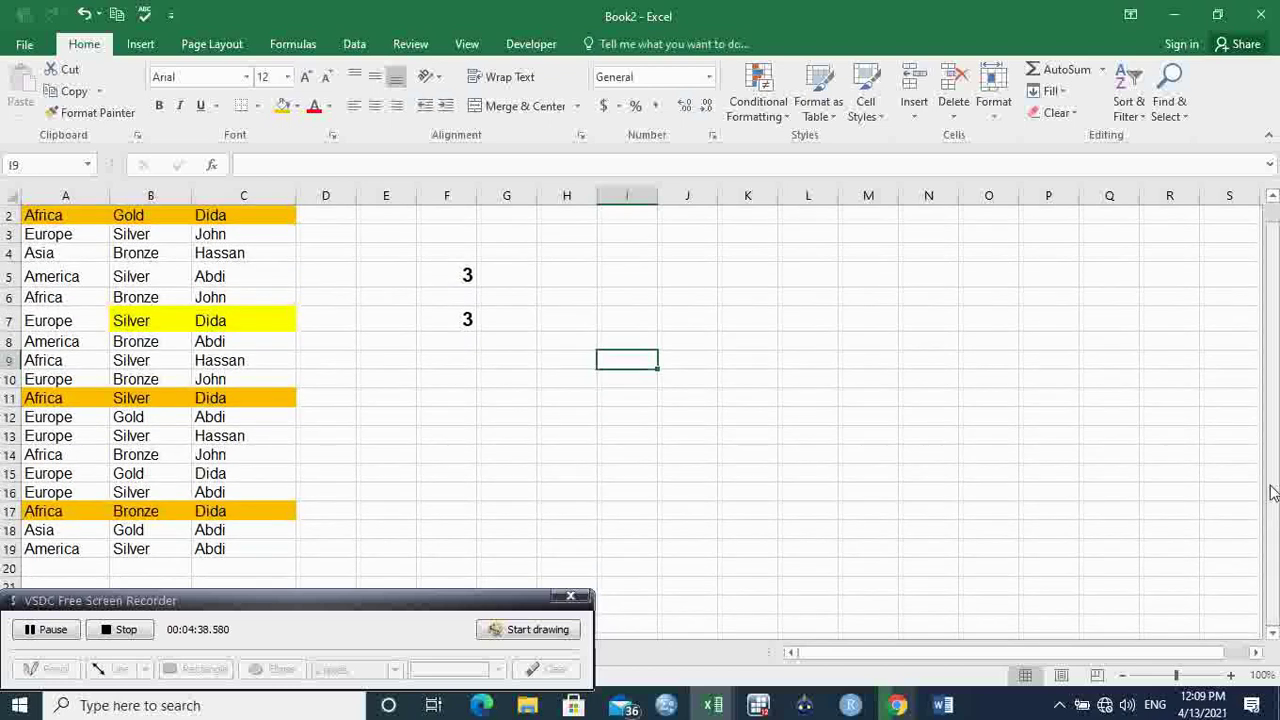
{"action": "scroll", "coordinate": [1272, 440], "scroll_direction": "up", "scroll_amount": 1}
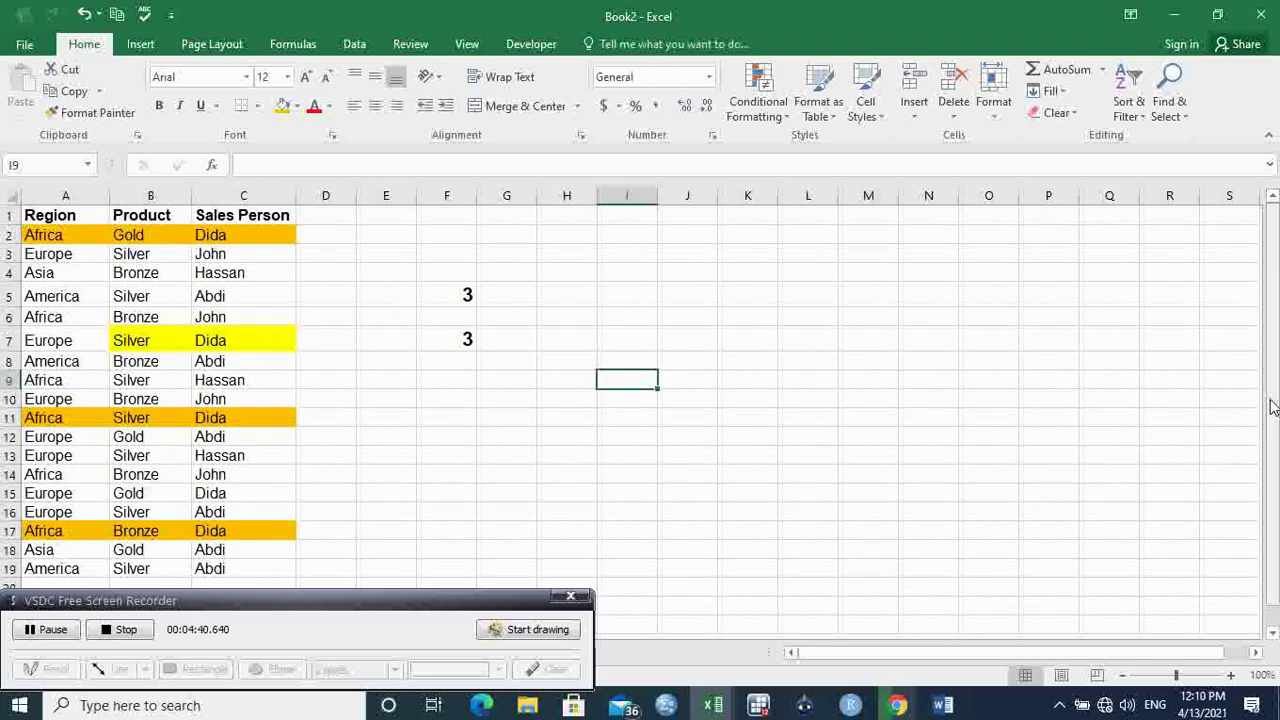
{"action": "scroll", "coordinate": [1272, 408], "scroll_direction": "down", "scroll_amount": 1}
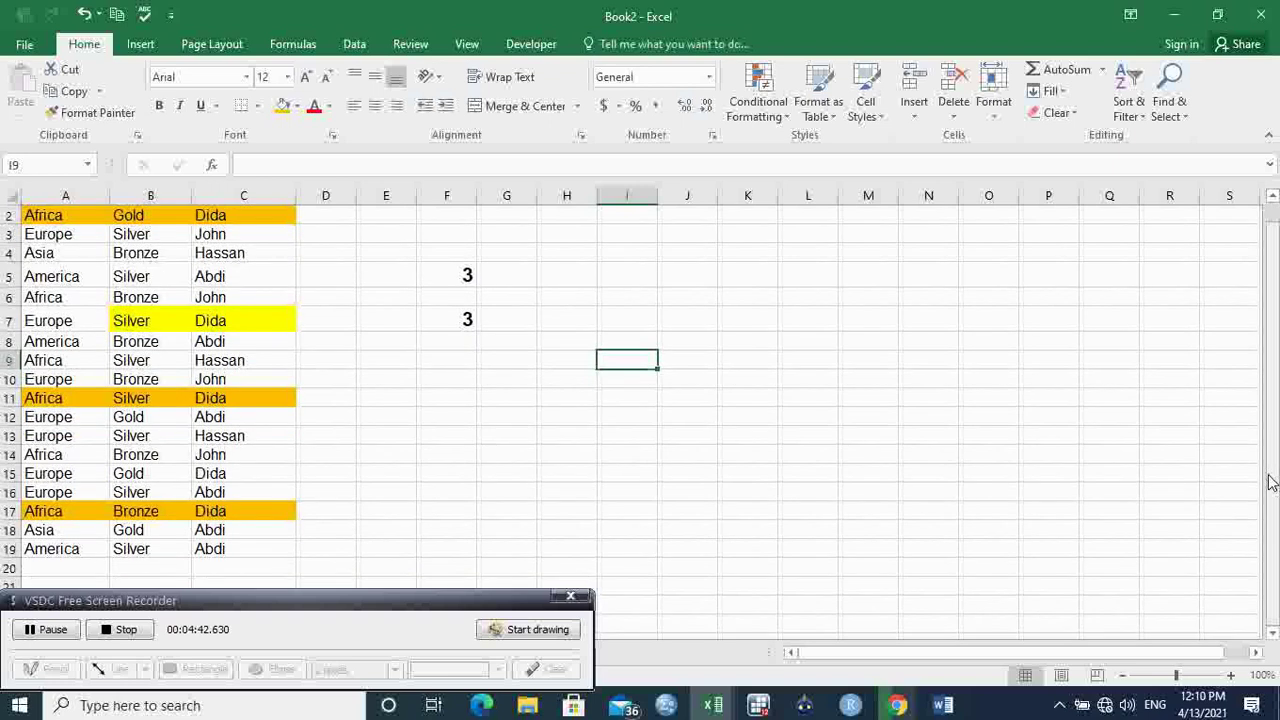